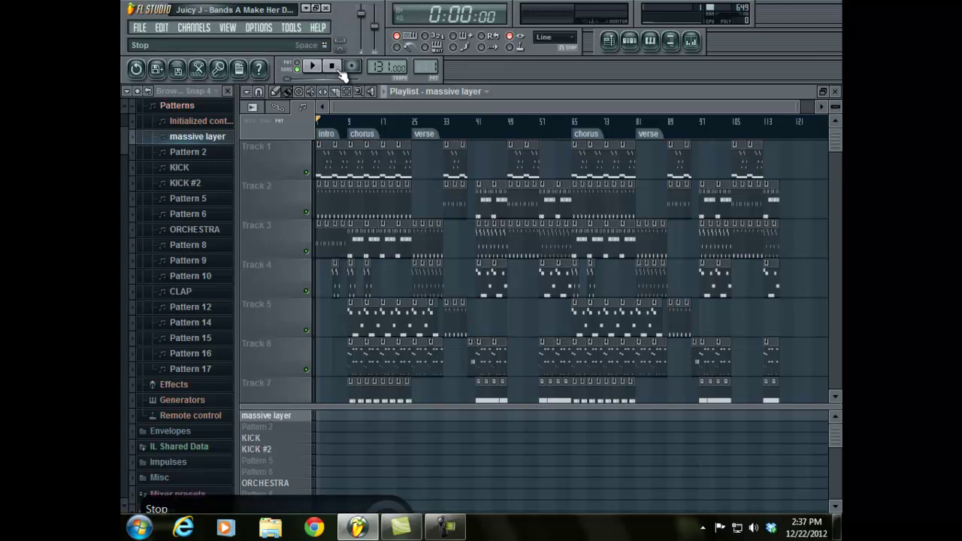
Show the step sequencer for the massive layer pattern and view the preset loaded in the Massive channel
click(630, 41)
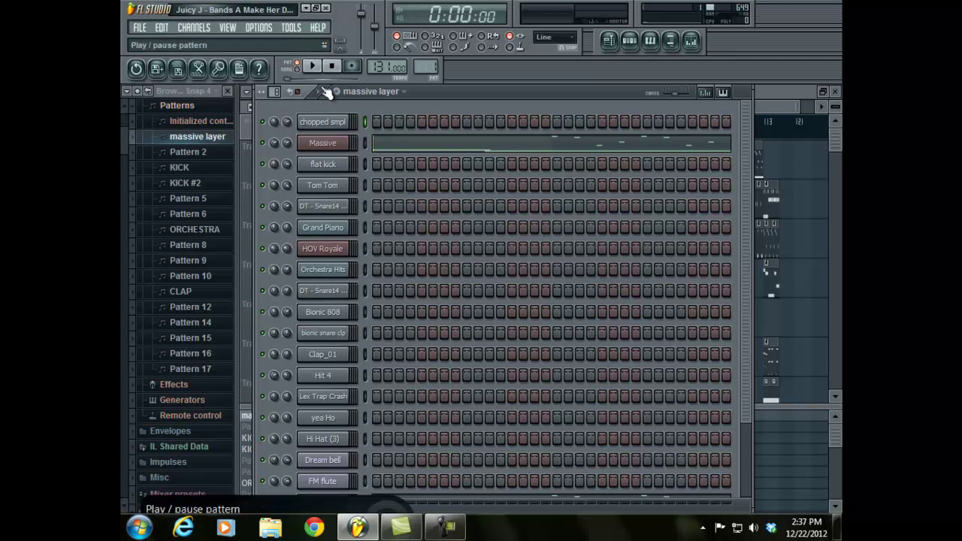
drag(749, 150, 740, 109)
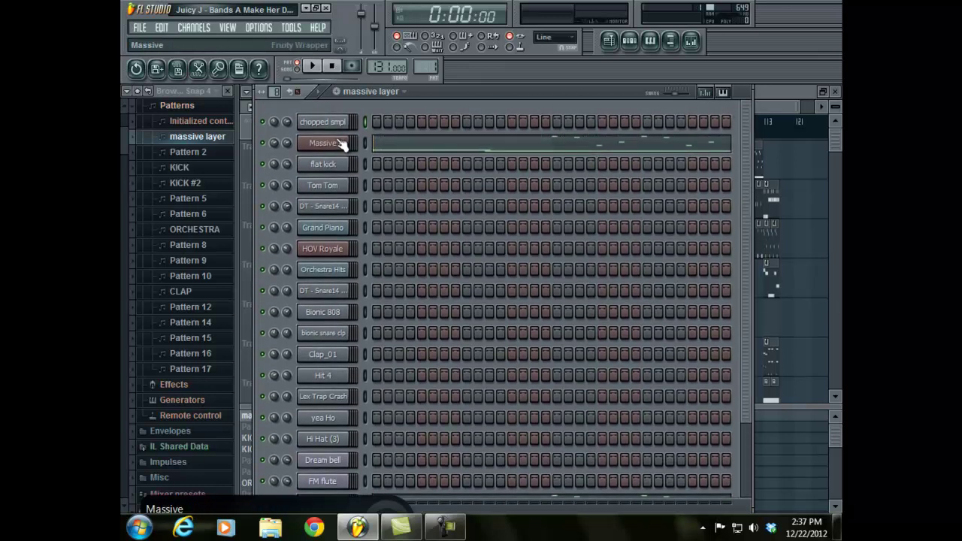
click(337, 150)
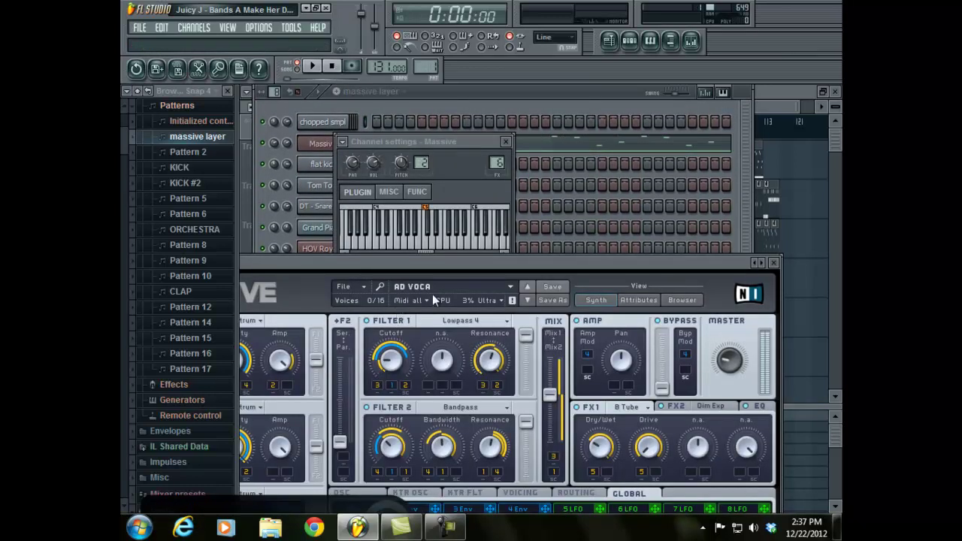
click(773, 262)
click(506, 142)
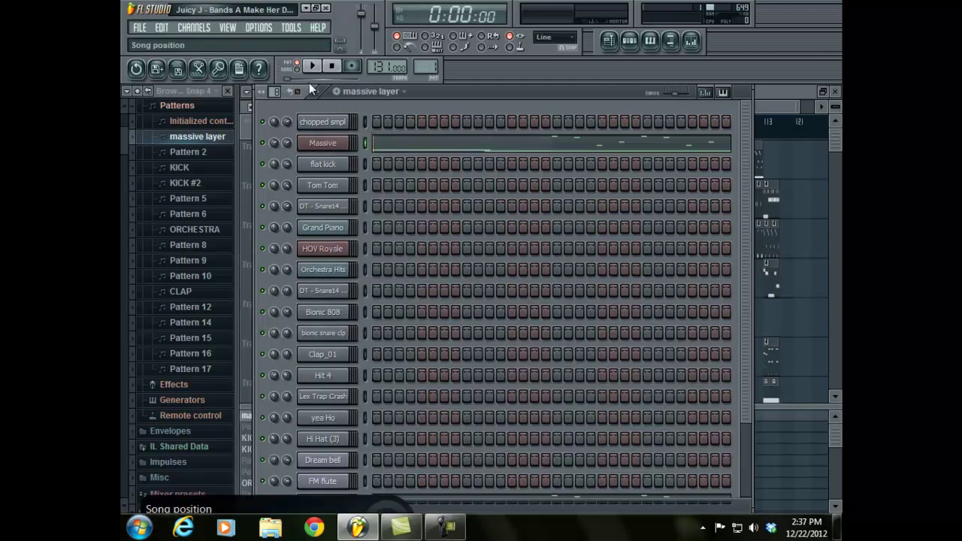
Solo the Massive channel and play the massive layer pattern to hear it alone
right_click(263, 143)
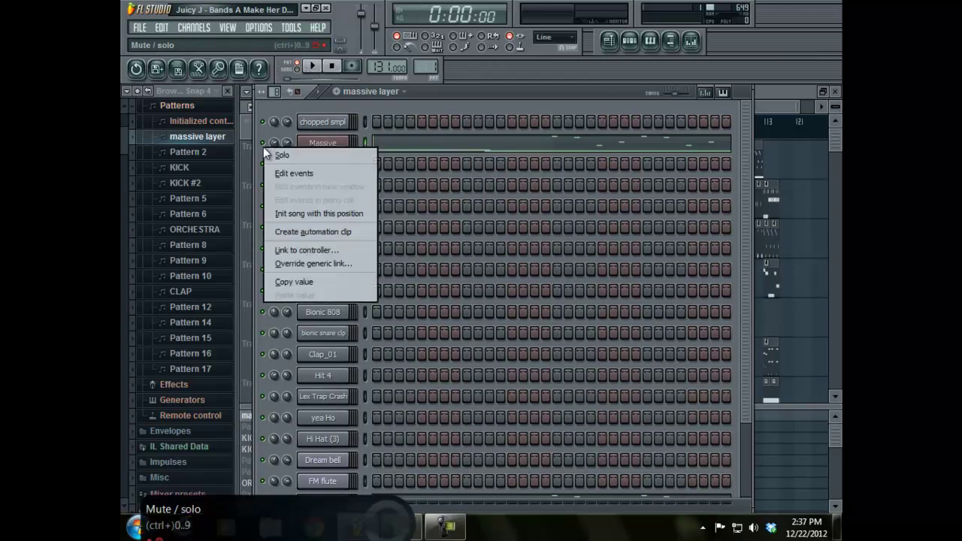
click(278, 155)
click(314, 67)
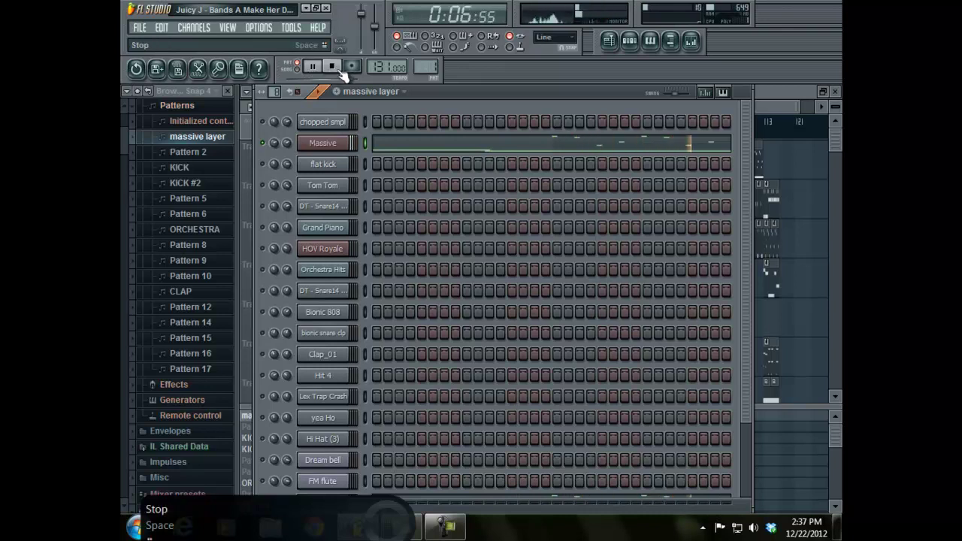
click(338, 69)
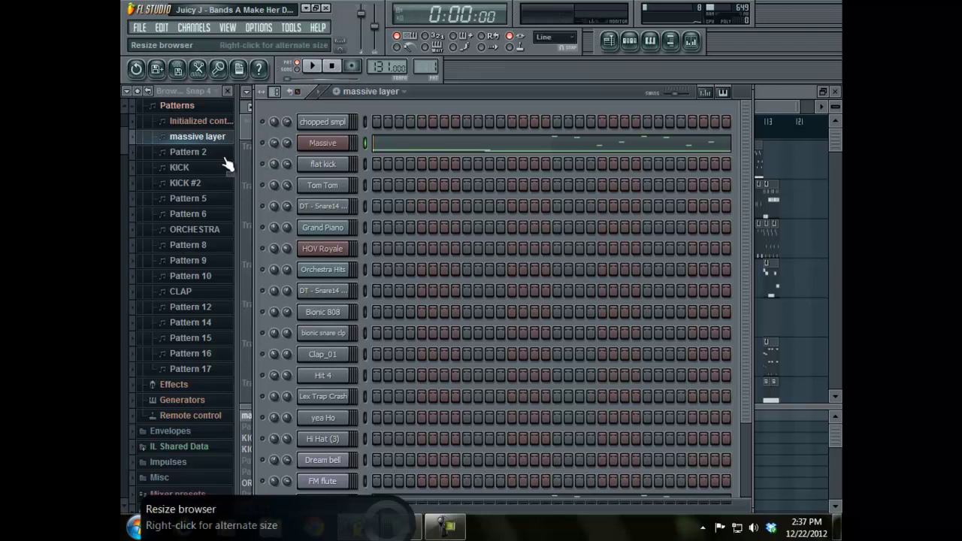
View the preset of the reFX Nexus channel and play that channel soloed in the massive layer pattern
scroll(333, 339, down, 4)
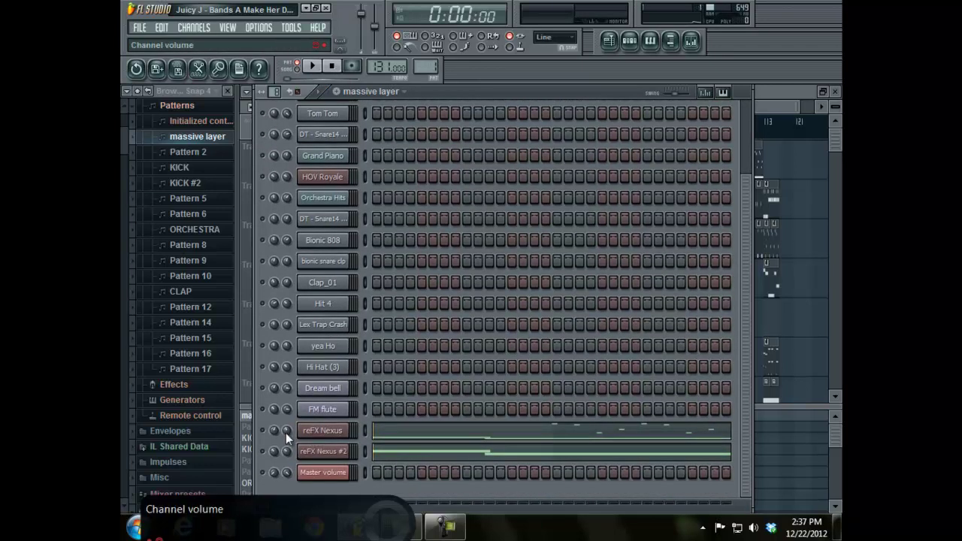
click(309, 432)
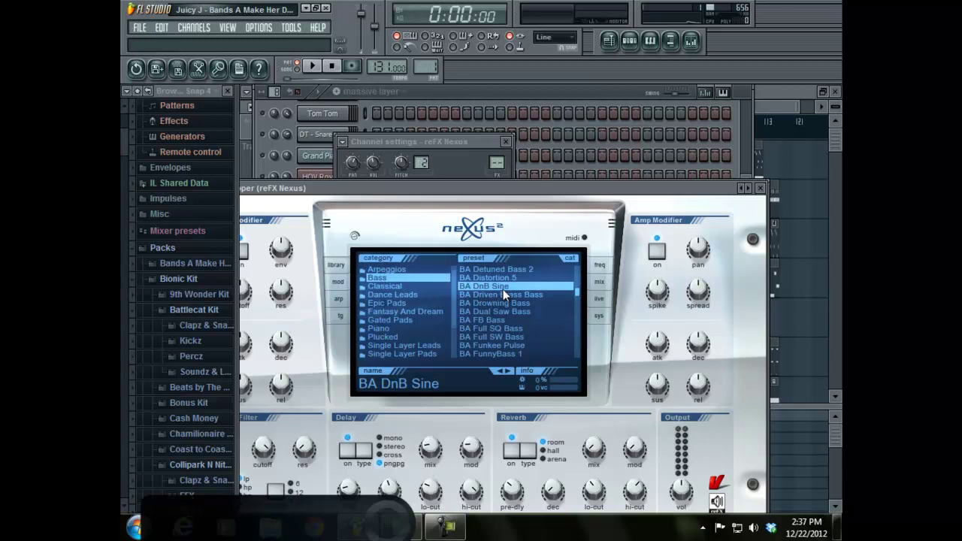
click(760, 187)
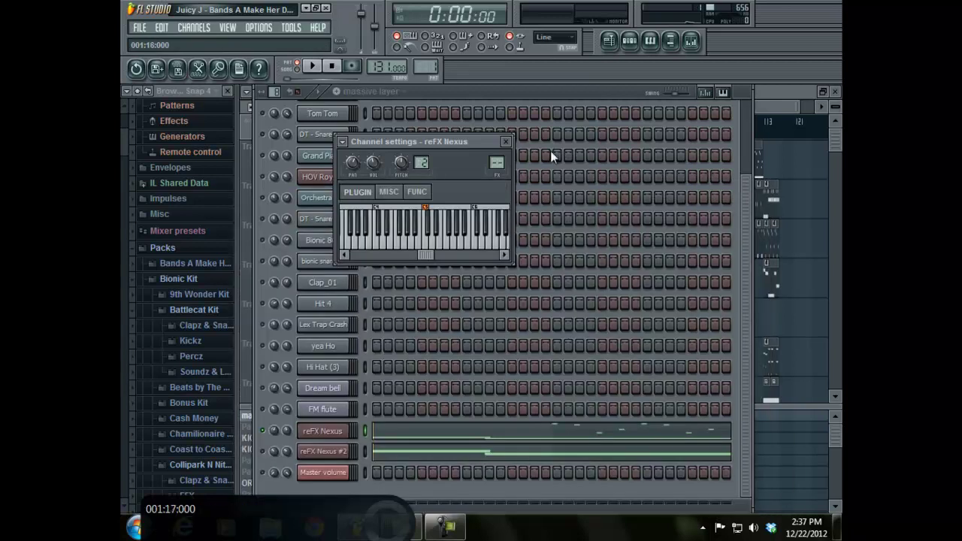
click(506, 142)
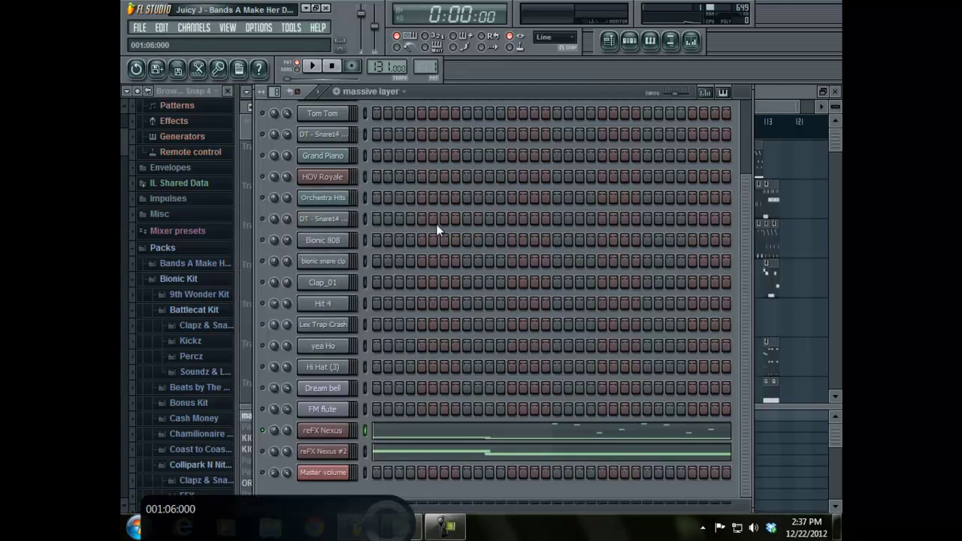
click(322, 69)
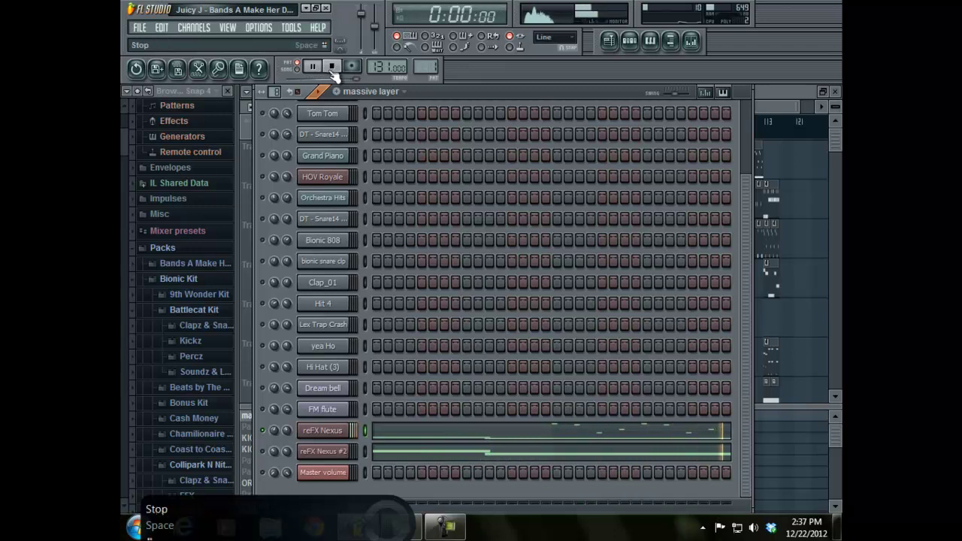
click(332, 67)
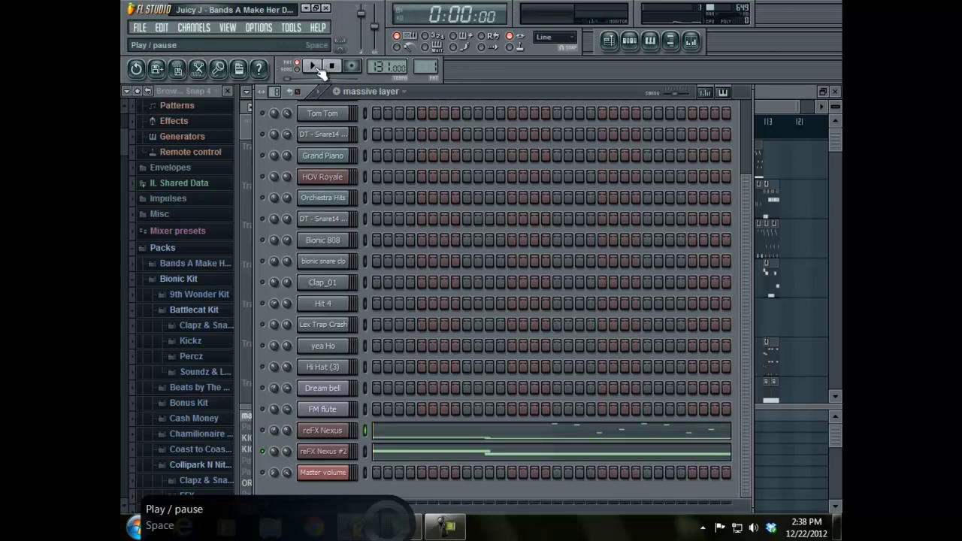
View the preset of the reFX Nexus #2 channel and play that channel soloed
click(334, 452)
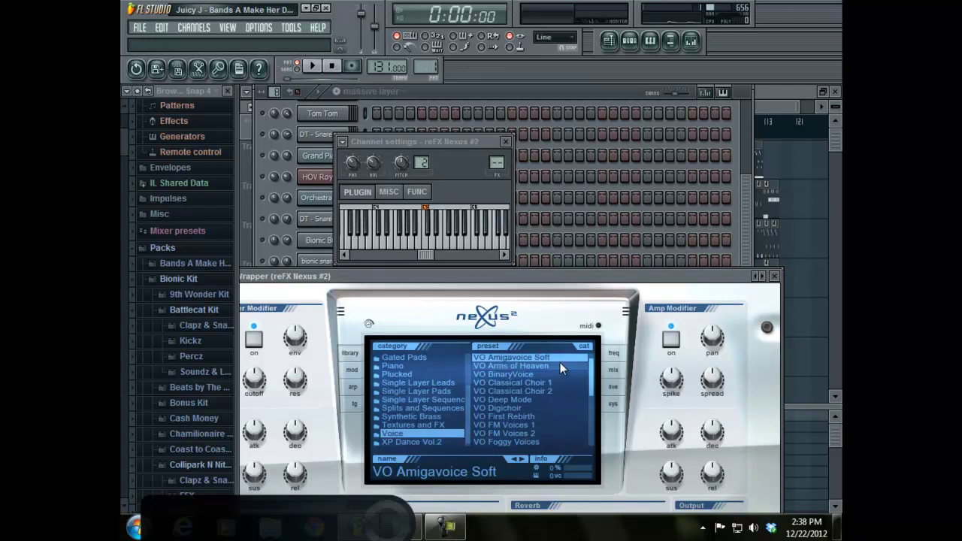
click(774, 276)
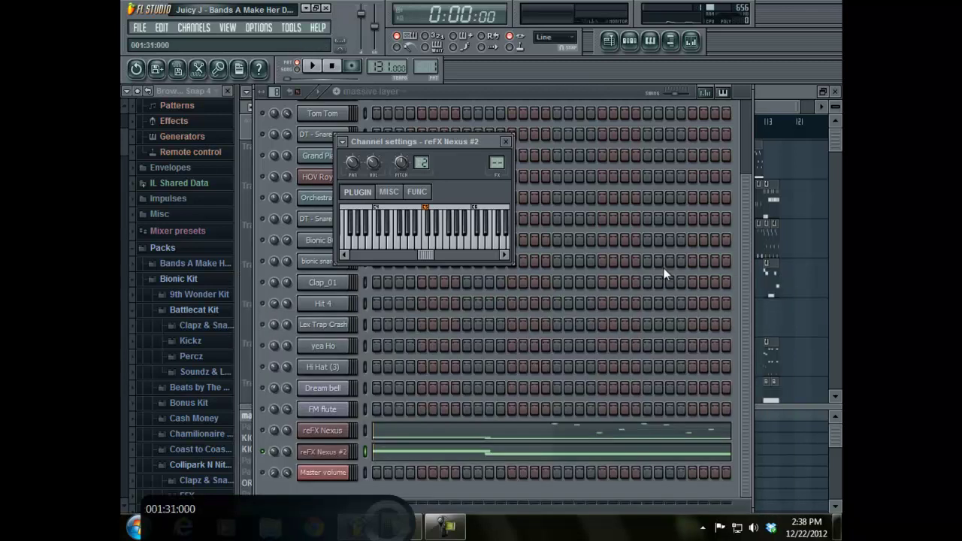
click(508, 143)
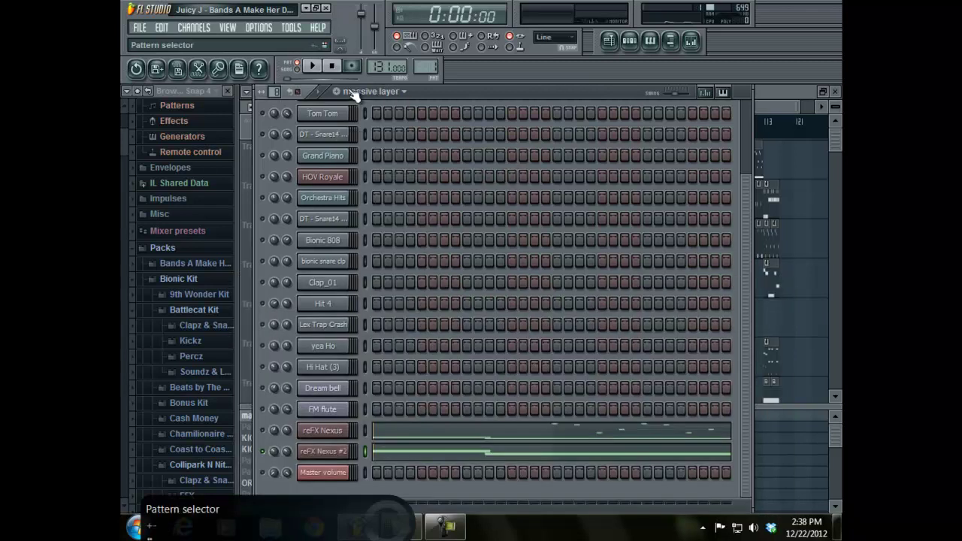
click(316, 68)
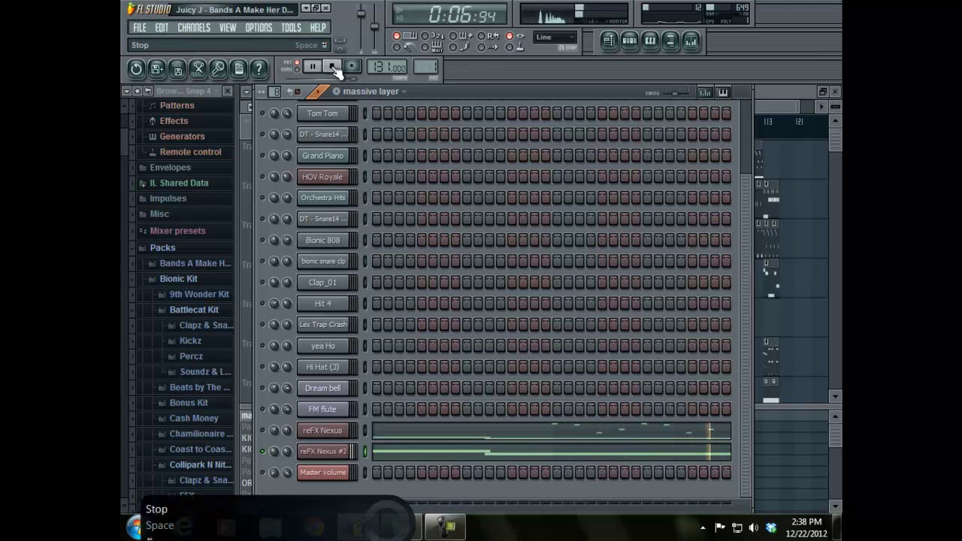
click(335, 67)
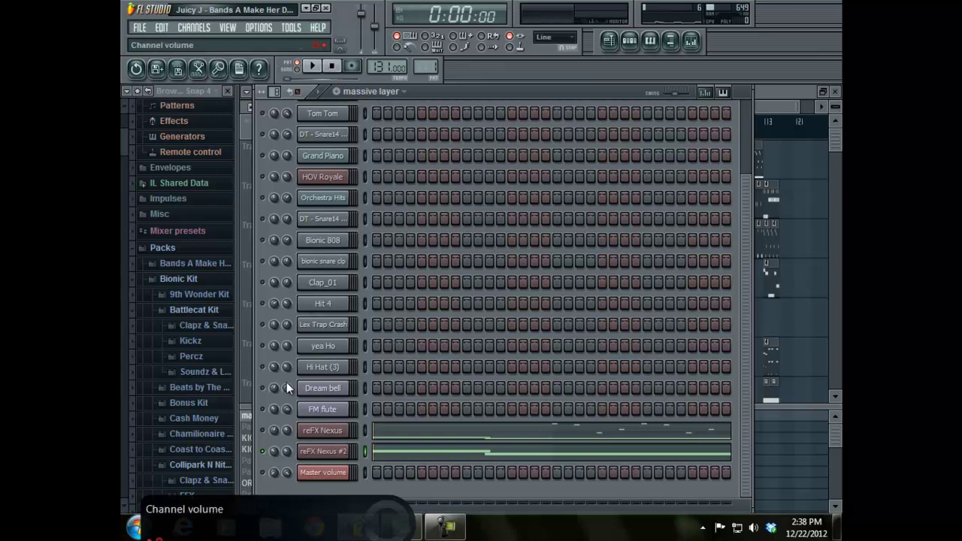
Turn off solo on reFX Nexus #2 and play the massive layer pattern with all channels together
right_click(262, 452)
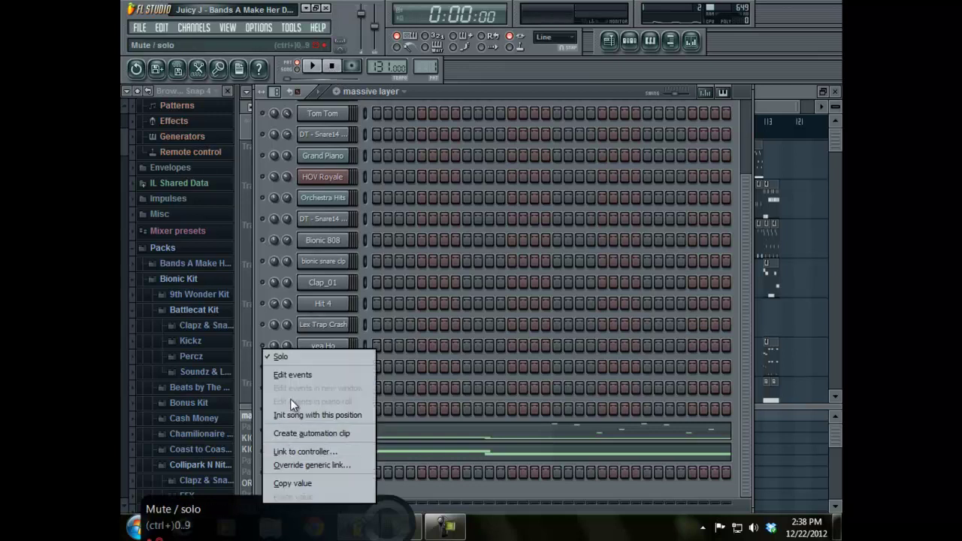
click(290, 361)
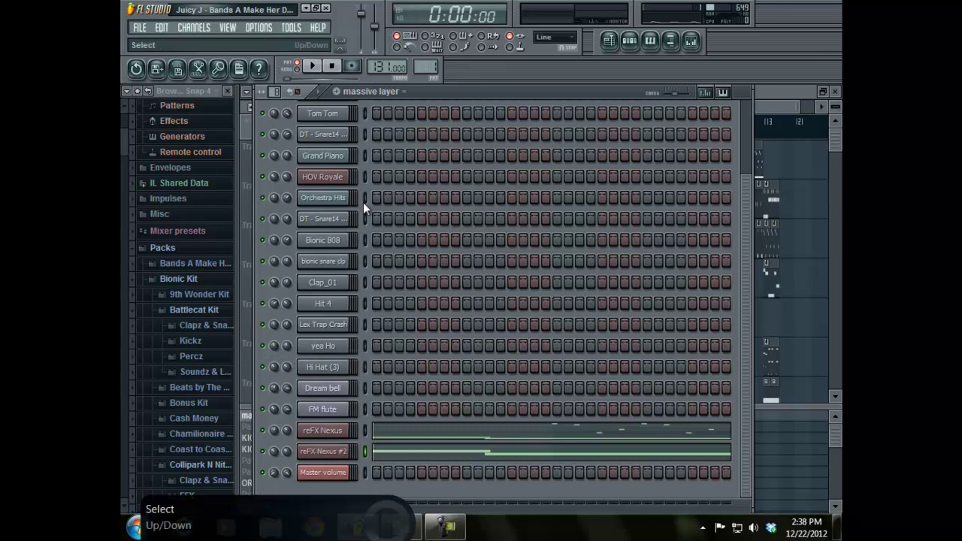
click(317, 69)
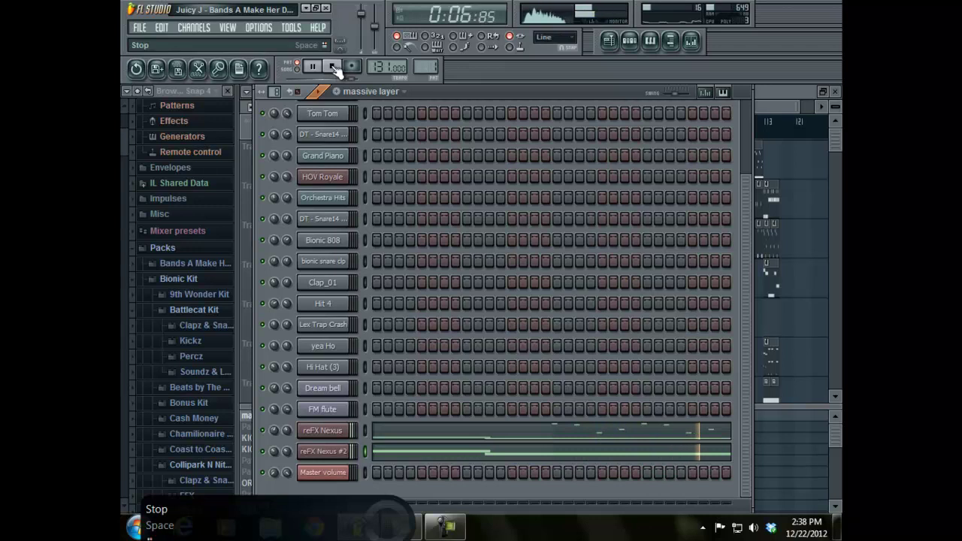
click(333, 67)
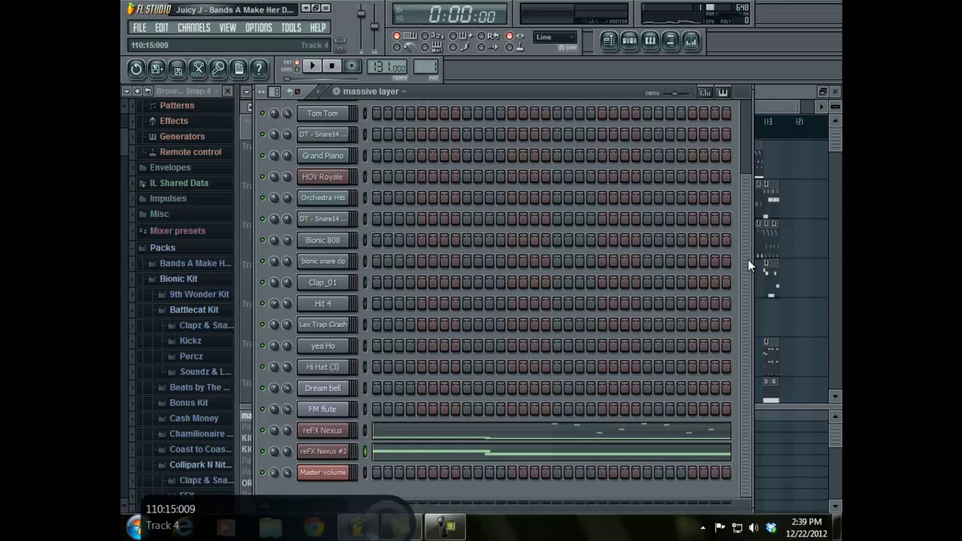
Switch to the KICK pattern and play it briefly to hear the flat kick
drag(748, 259, 581, 158)
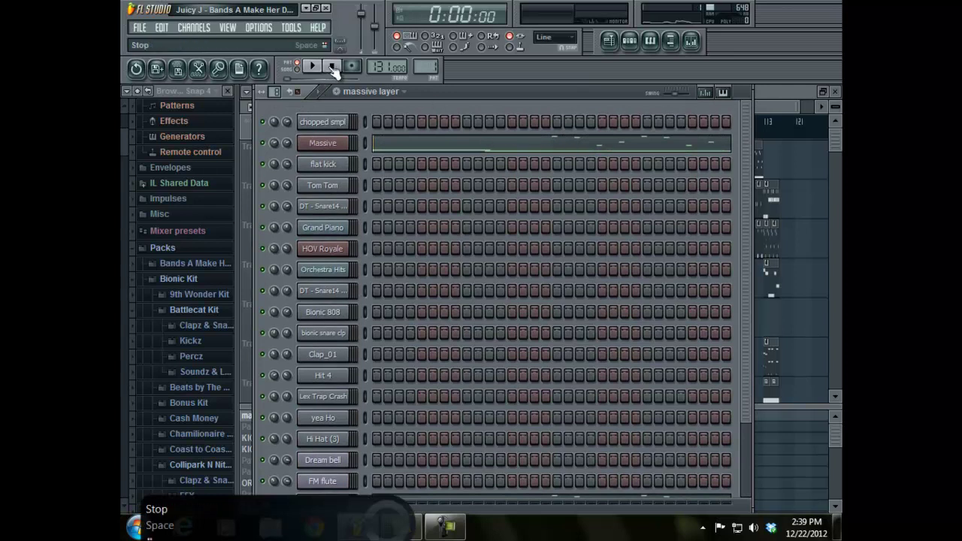
scroll(423, 70, up, 1)
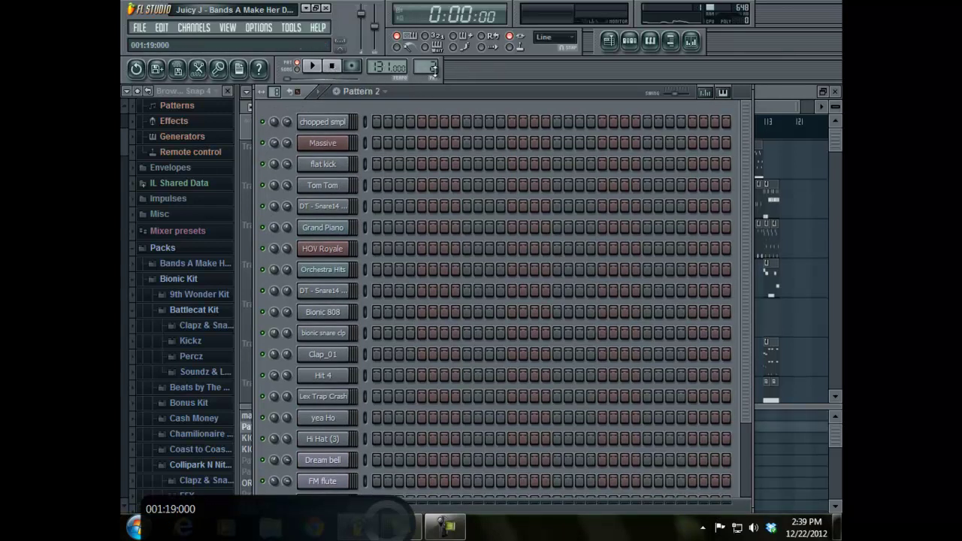
scroll(430, 69, up, 1)
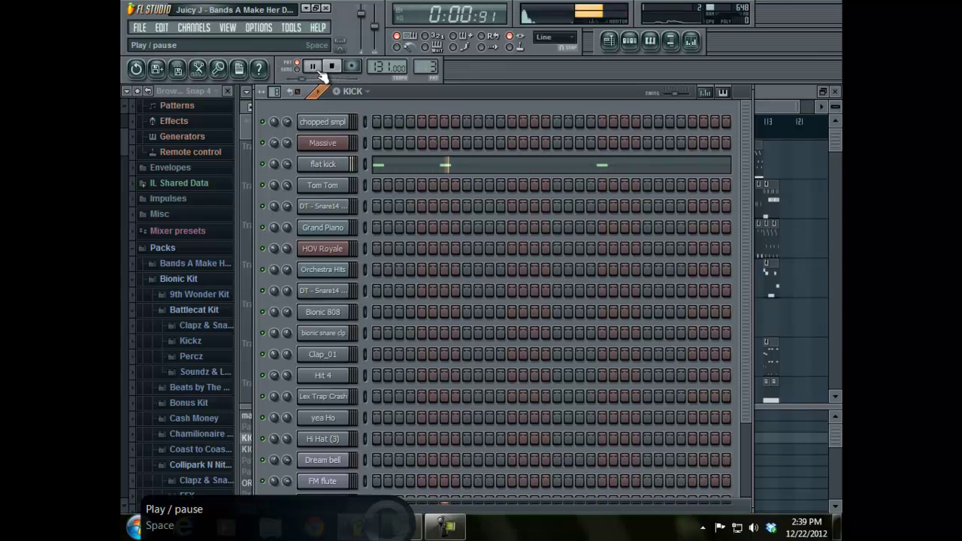
click(334, 75)
Switch to the KICK #2 pattern and play it to hear the flat kick with the Bionic 808
scroll(427, 67, up, 1)
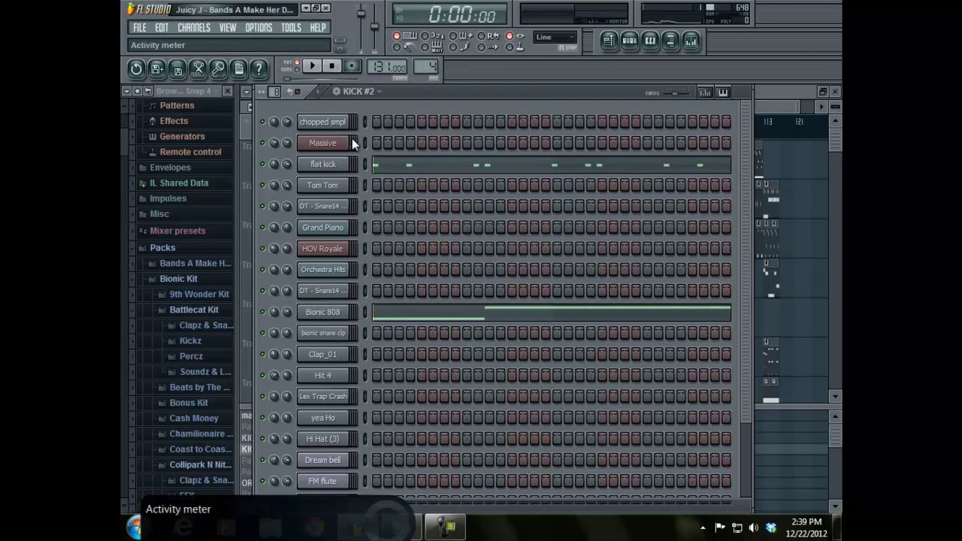
click(313, 66)
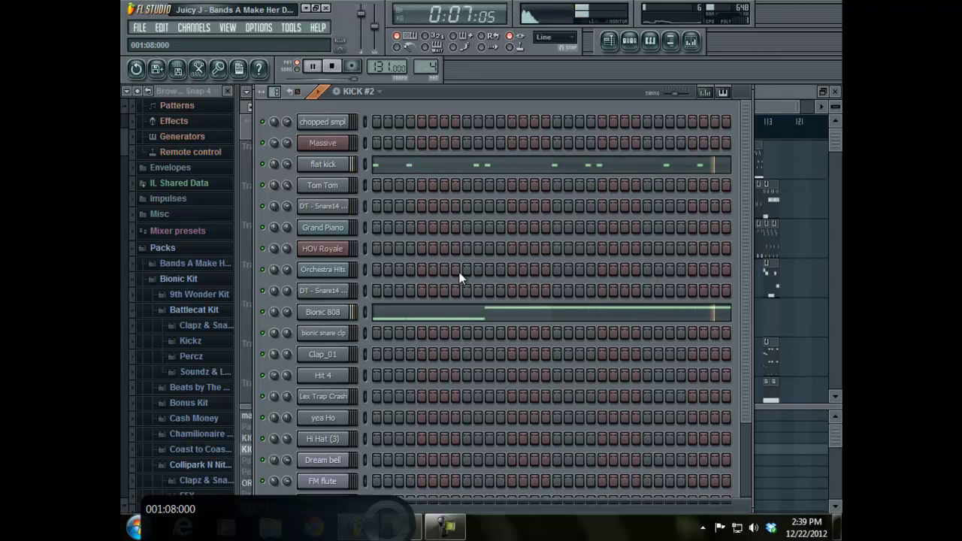
click(331, 66)
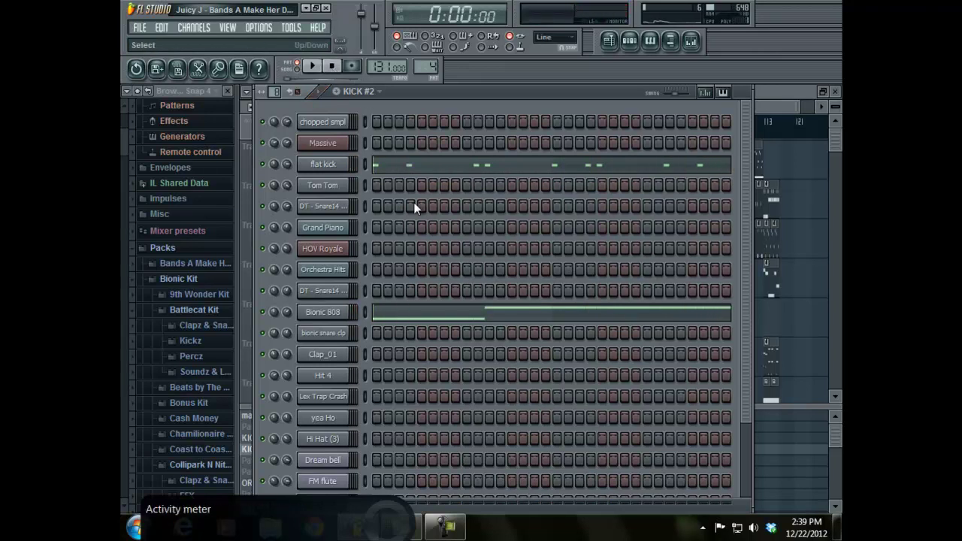
Examine the Bionic 808 notes of KICK #2 in the piano roll, then close it
click(415, 314)
drag(493, 127, 607, 212)
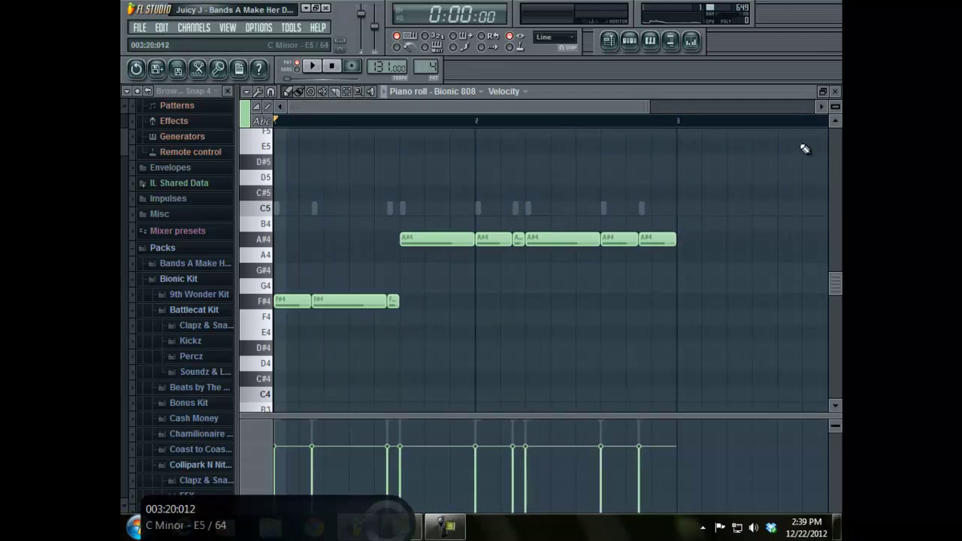
click(834, 91)
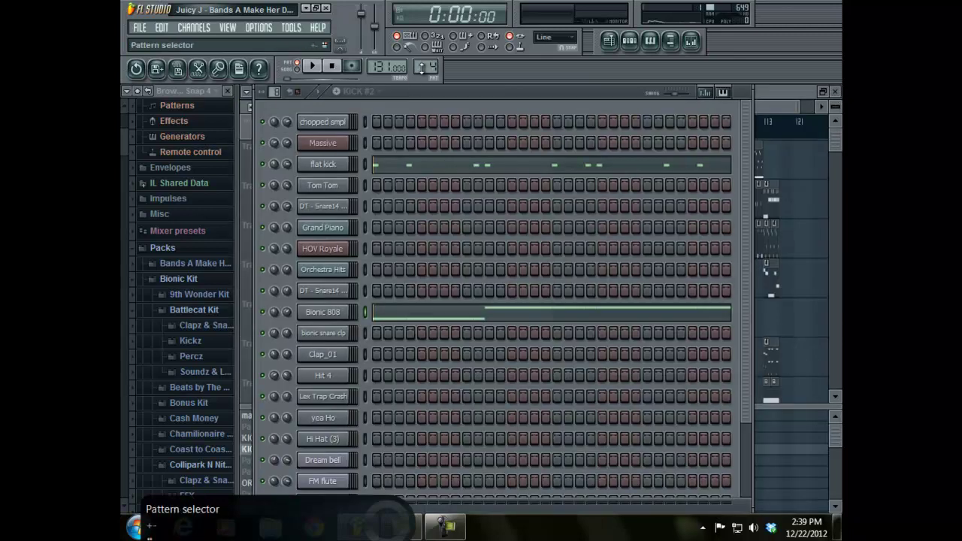
Switch to Pattern 5 and play it briefly to hear the Tom Tom and DT snare hits
scroll(420, 67, up, 1)
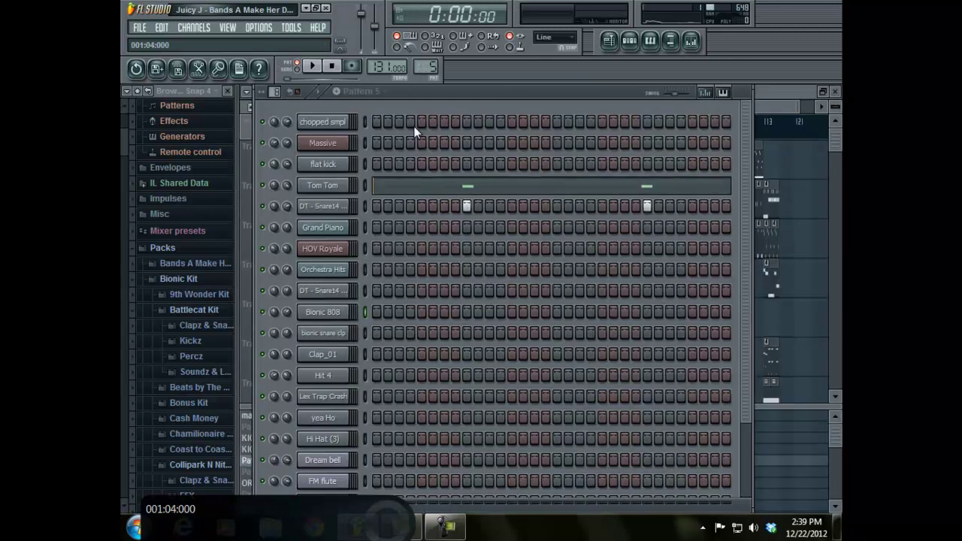
click(318, 71)
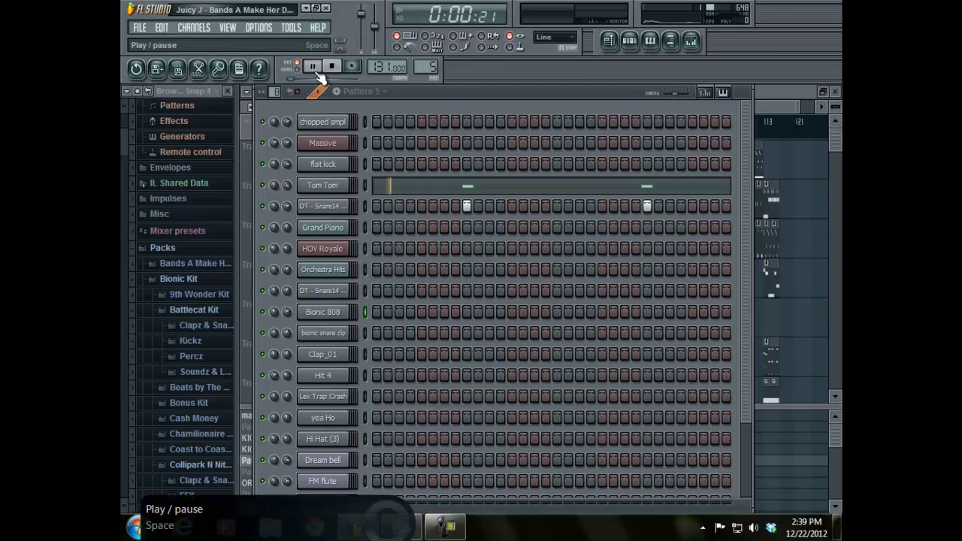
click(332, 66)
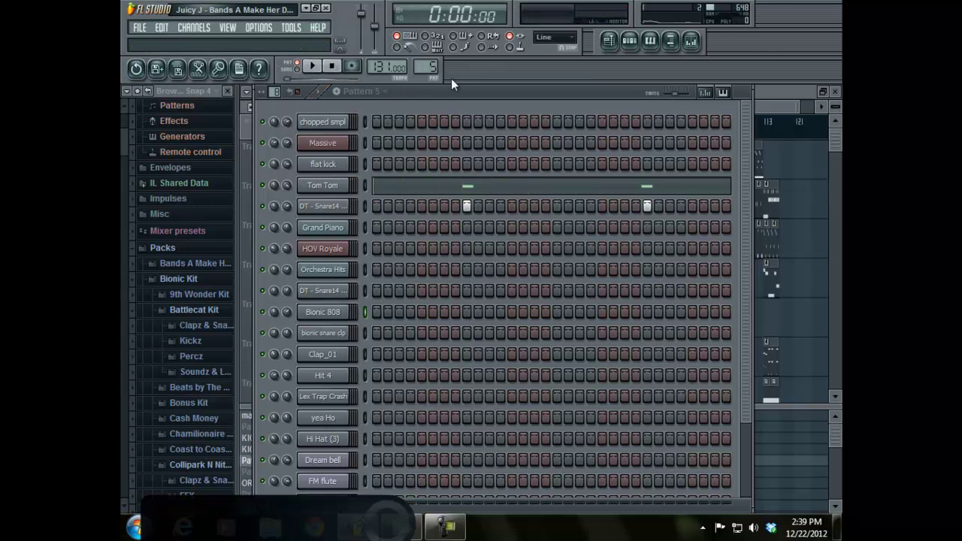
Switch to Pattern 6 and solo the Massive channel to hear its melody on its own
scroll(432, 67, up, 4)
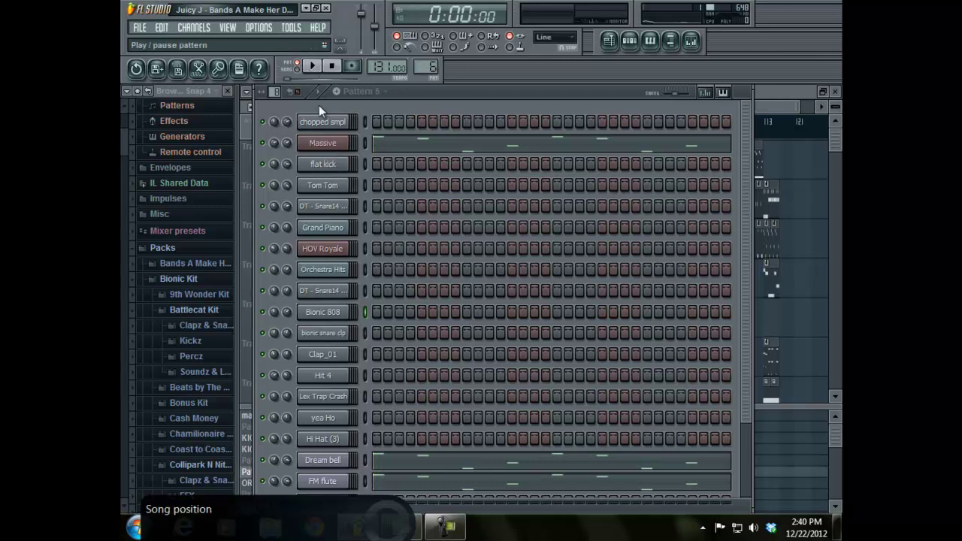
right_click(265, 143)
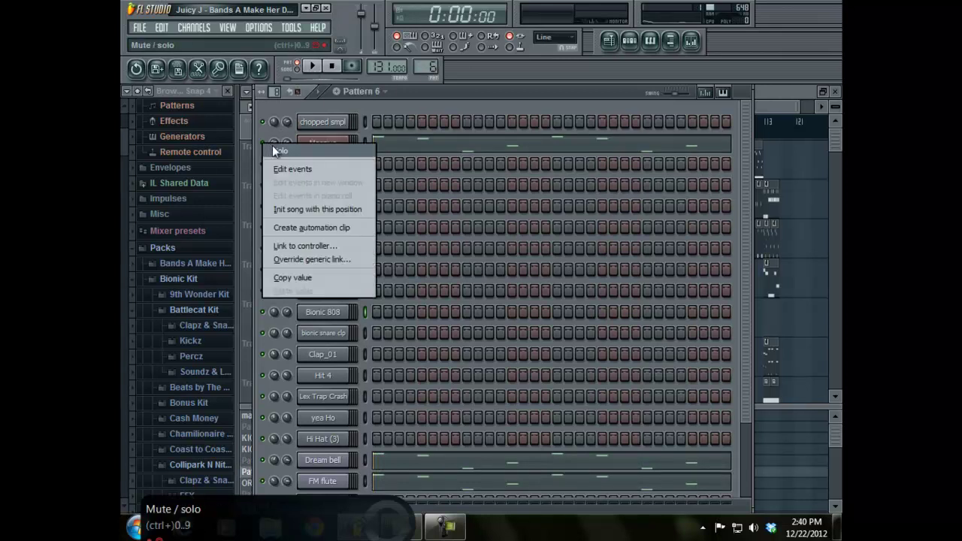
click(274, 149)
click(312, 66)
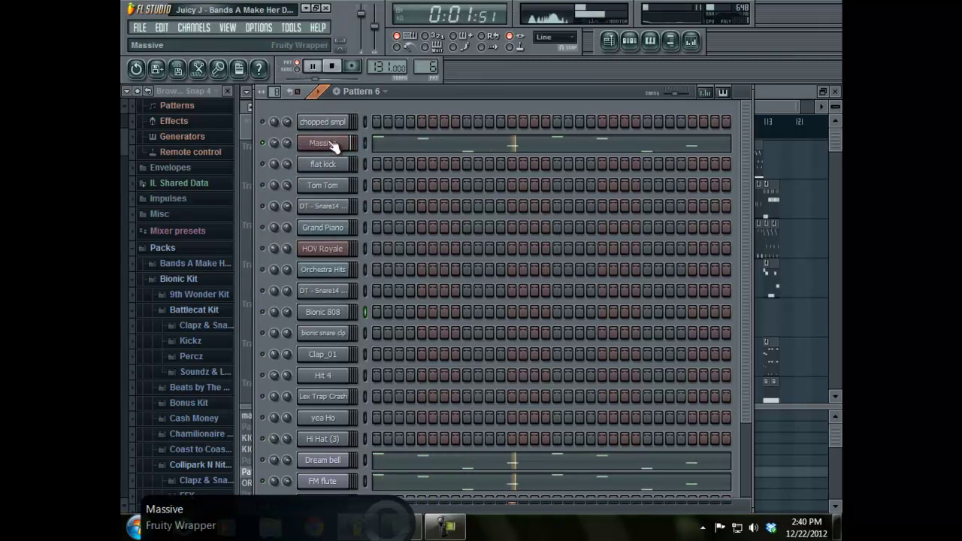
click(335, 66)
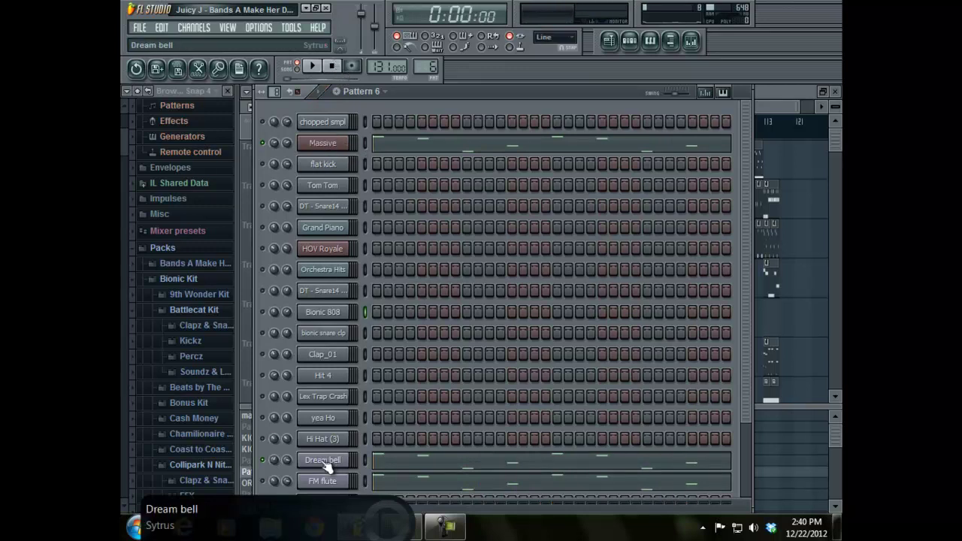
Play Pattern 6 with only Dream bell enabled, with FM flute added, and with Massive re-enabled alongside both
click(312, 67)
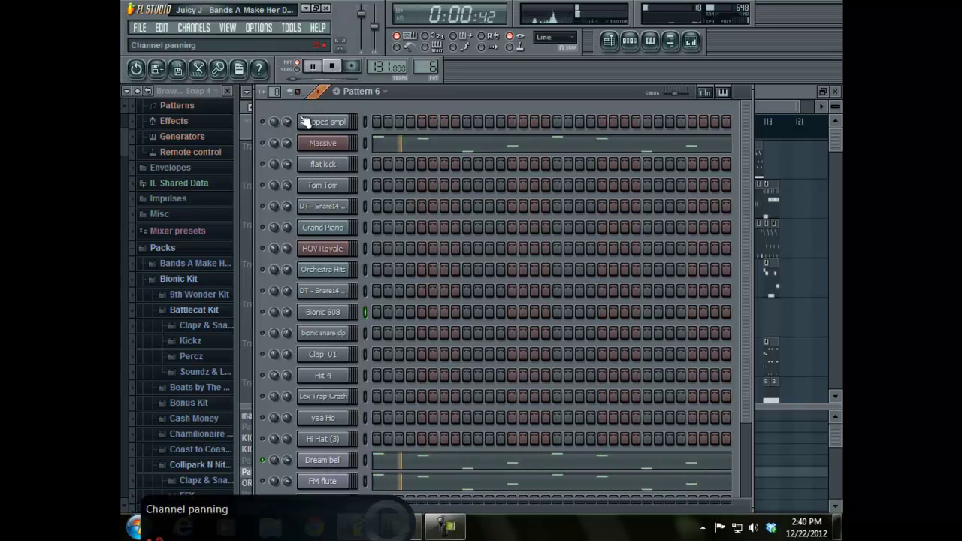
click(332, 66)
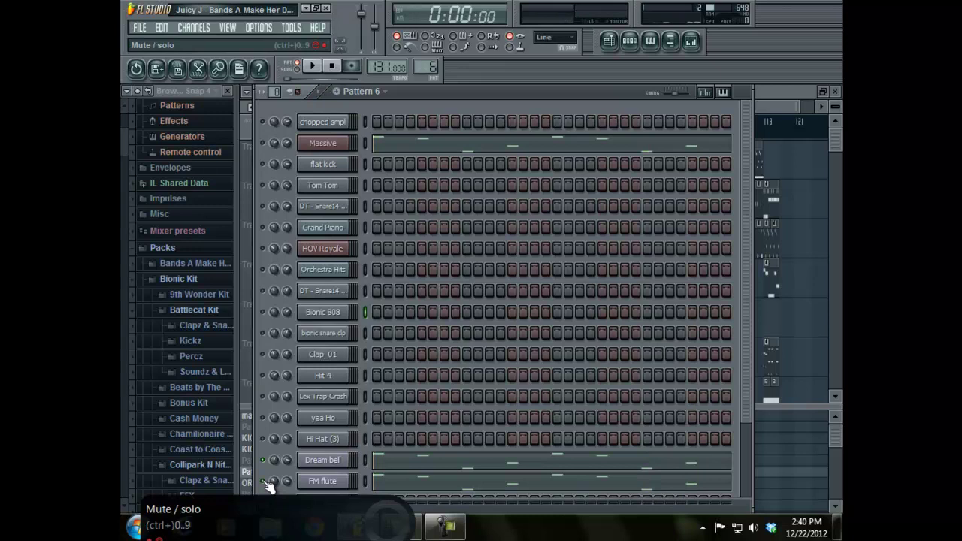
click(317, 68)
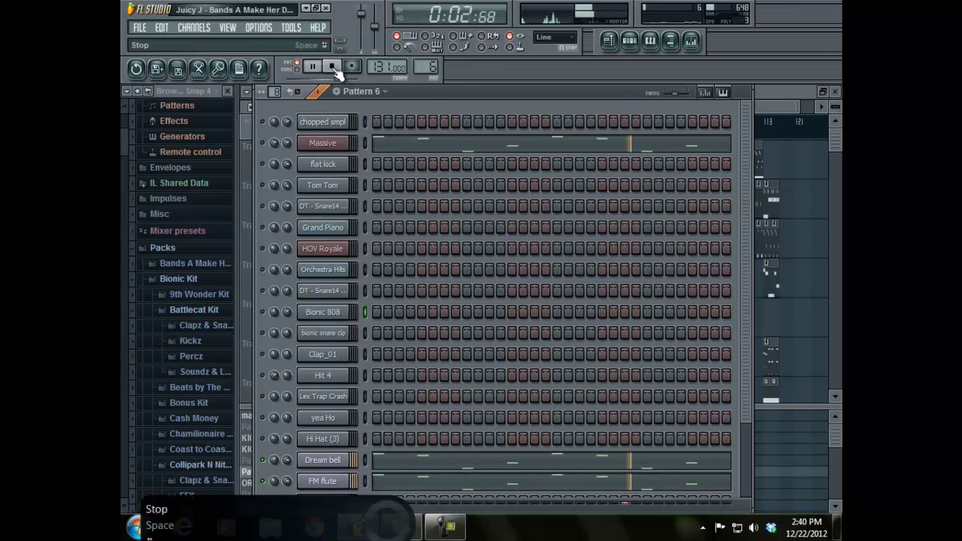
click(334, 68)
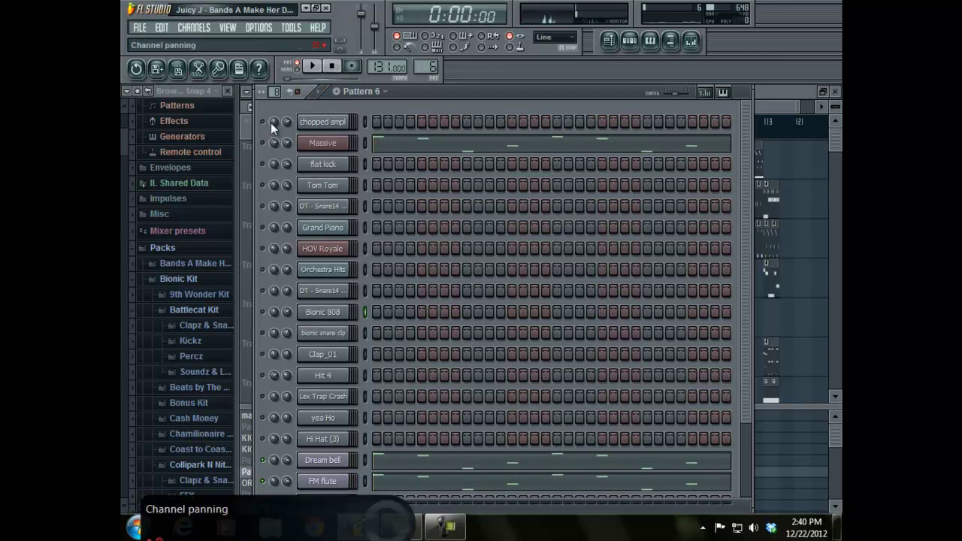
click(314, 68)
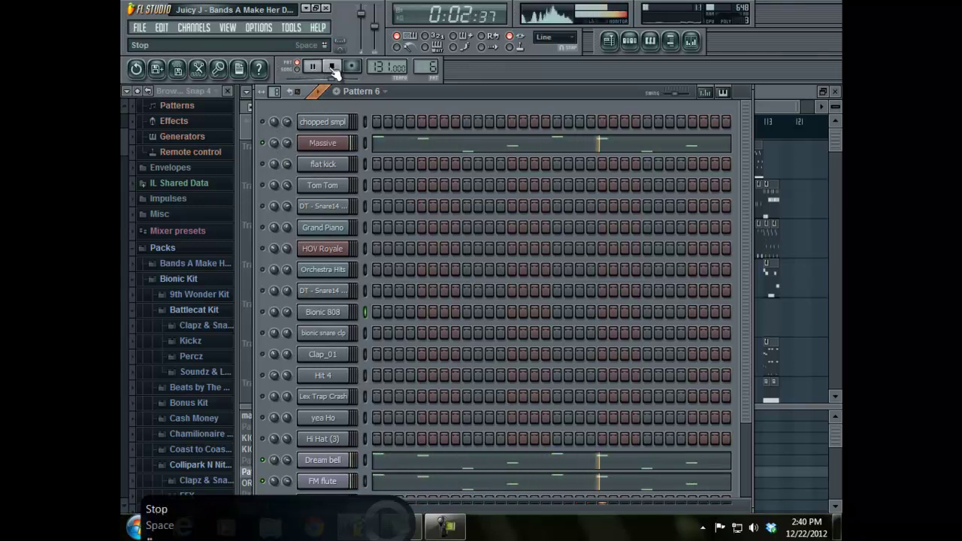
click(333, 68)
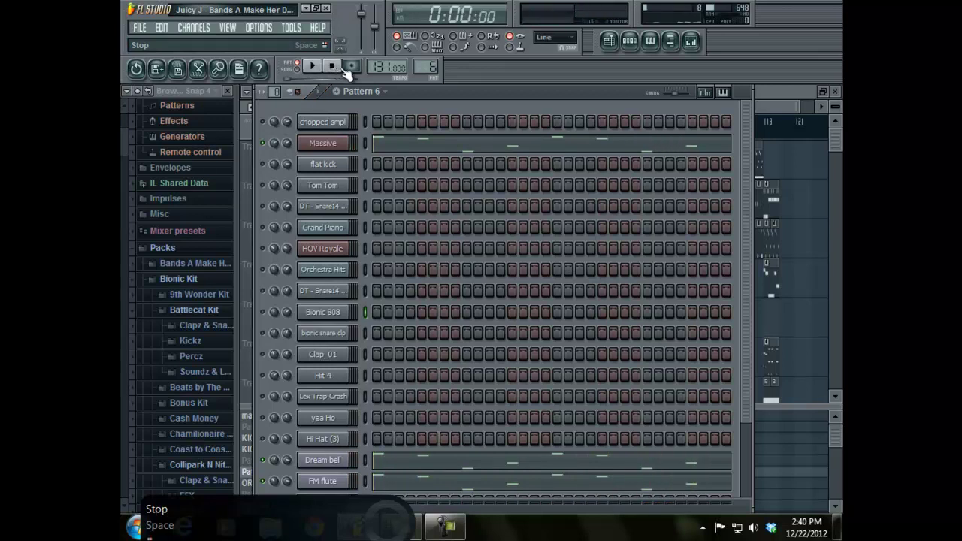
Switch to the ORCHESTRA pattern, play the Orchestra Hits channel soloed, and re-enable all channels
scroll(425, 67, up, 1)
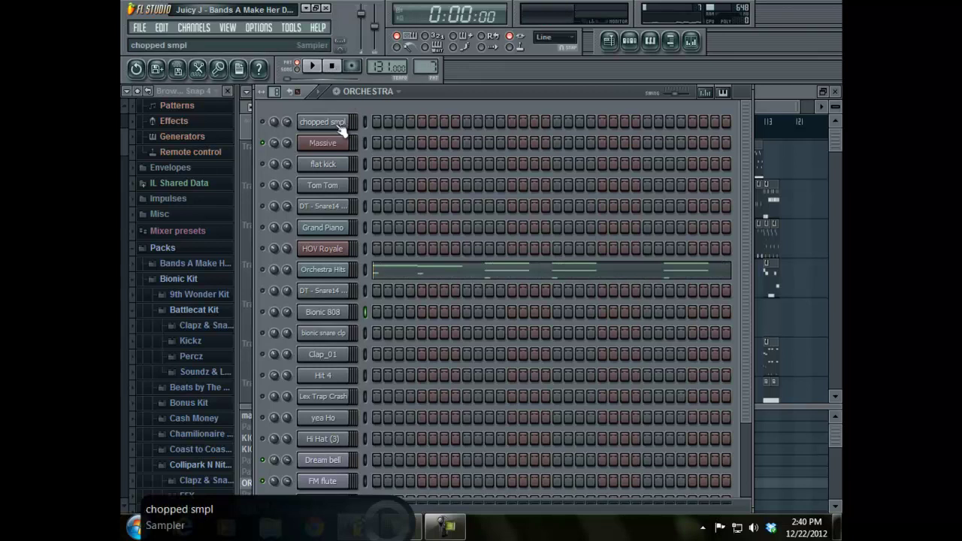
right_click(263, 269)
click(289, 274)
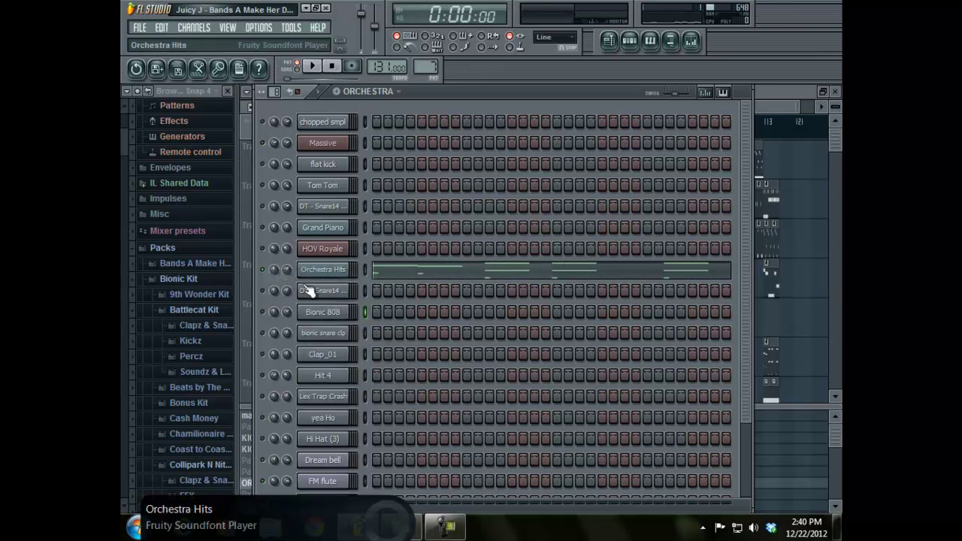
click(314, 72)
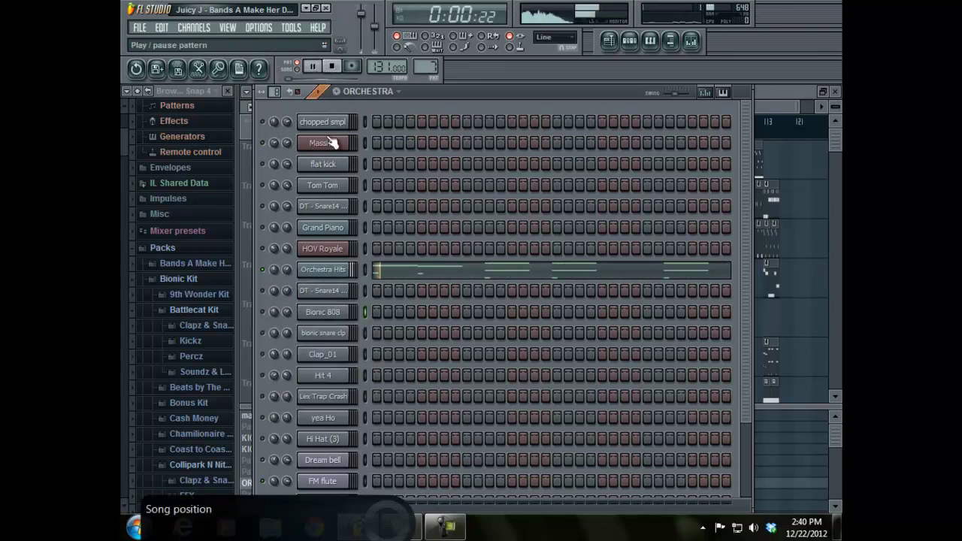
right_click(263, 272)
click(274, 273)
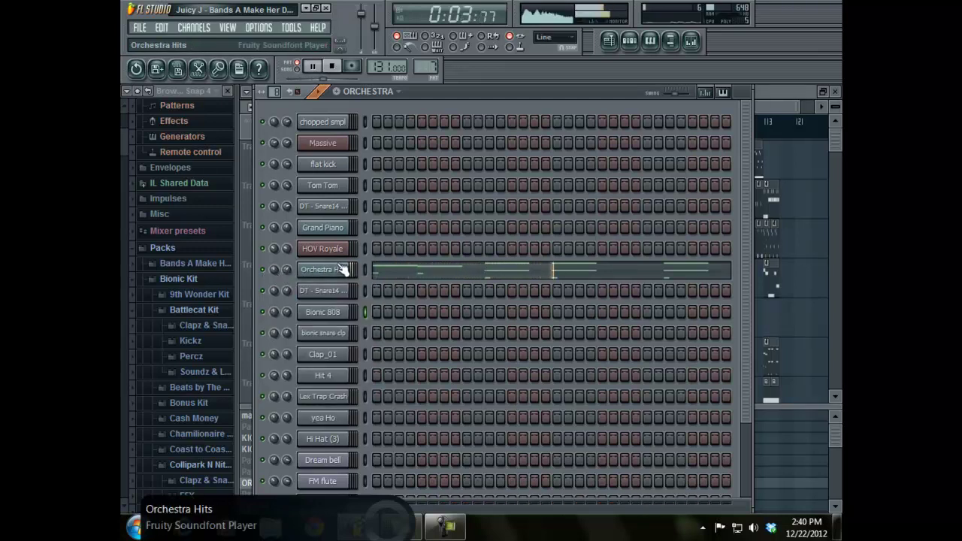
Examine the full sequence of Orchestra Hits notes in the piano roll while the pattern plays, and return to the channels
click(476, 275)
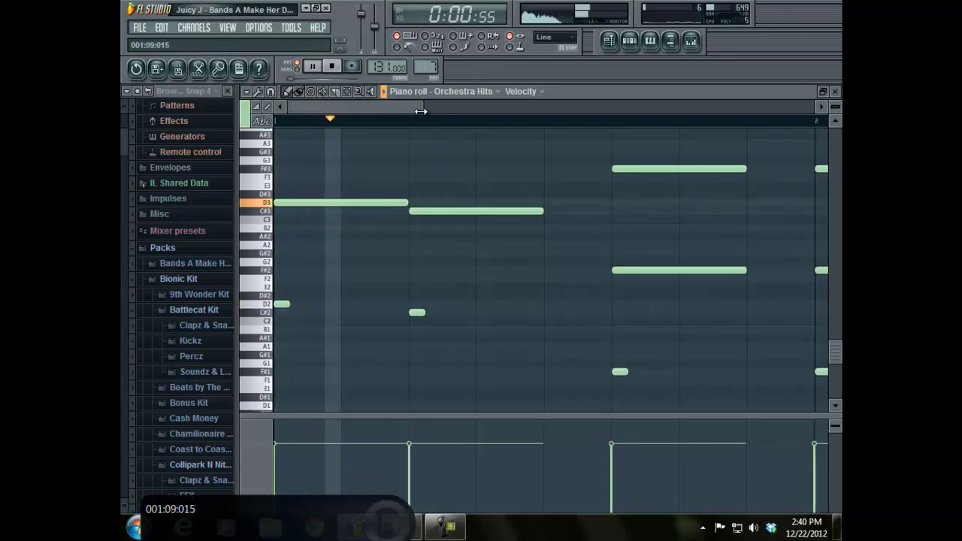
drag(419, 106, 515, 119)
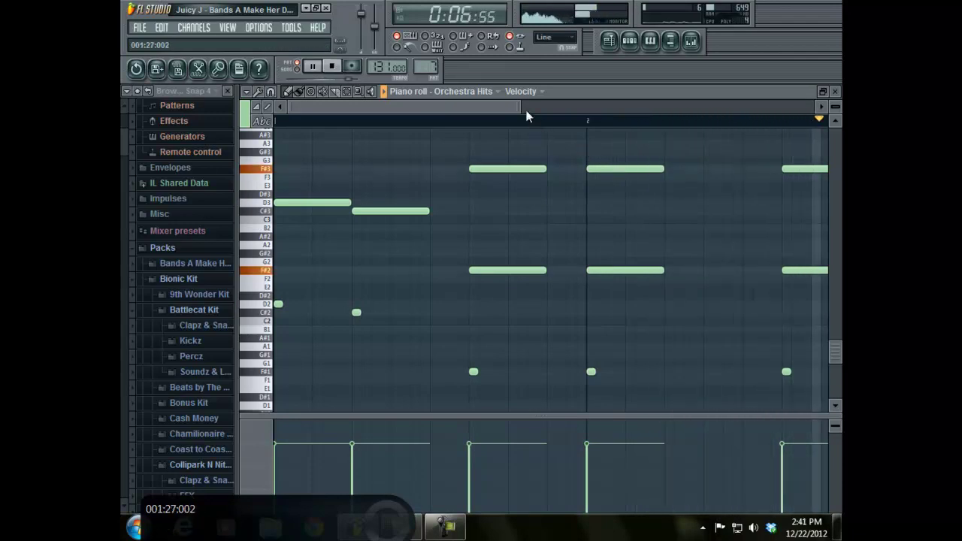
drag(529, 107, 644, 124)
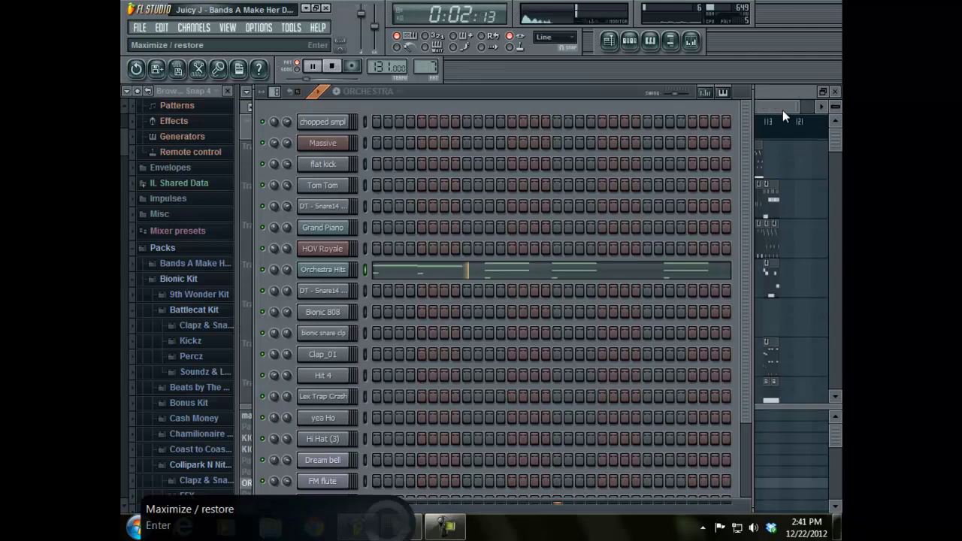
click(823, 91)
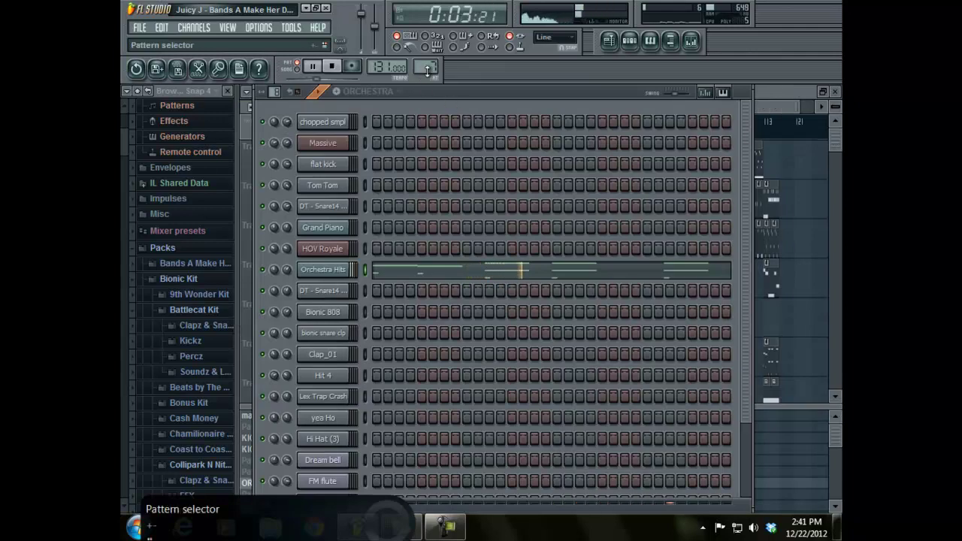
Switch to Pattern 8, stop playback, and view the HOV Royale channel's Sylenth1 settings before closing them
scroll(427, 68, up, 1)
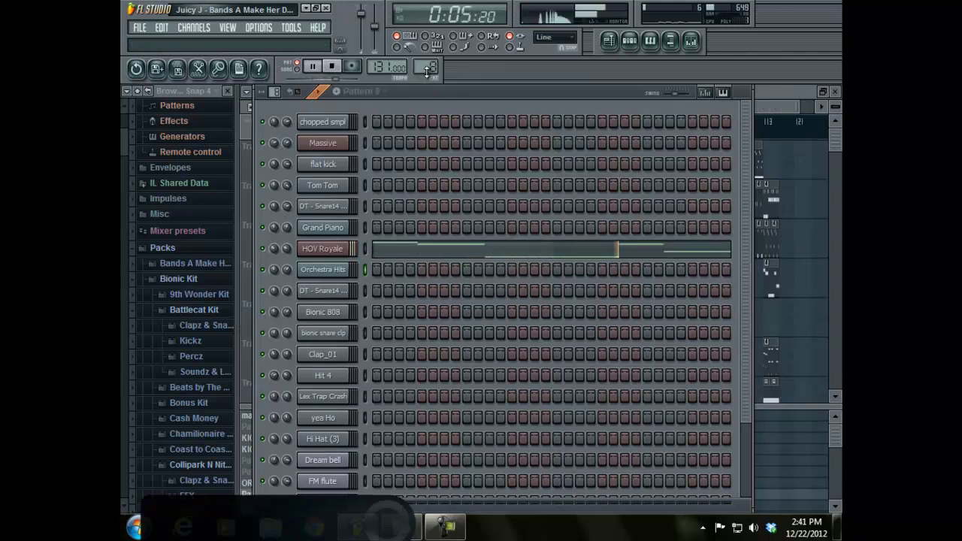
click(331, 66)
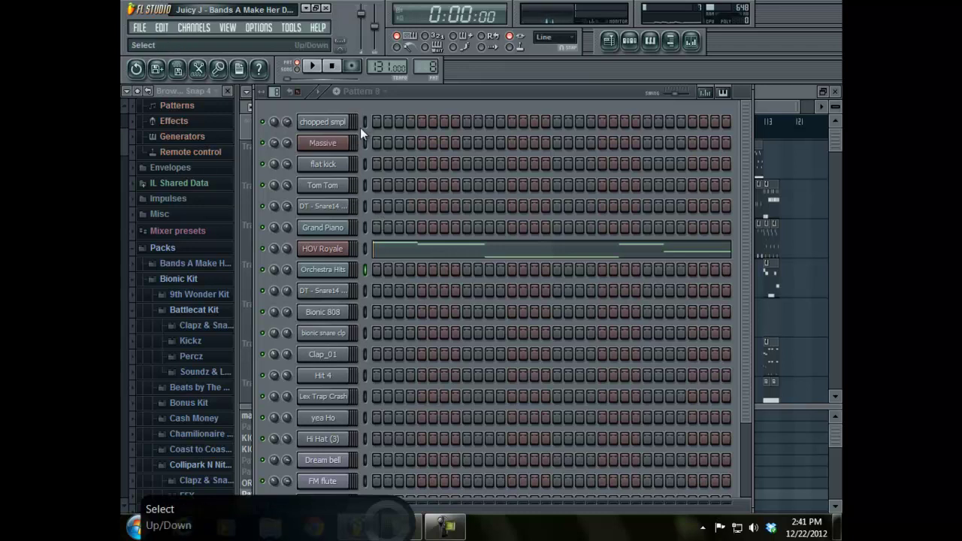
click(331, 249)
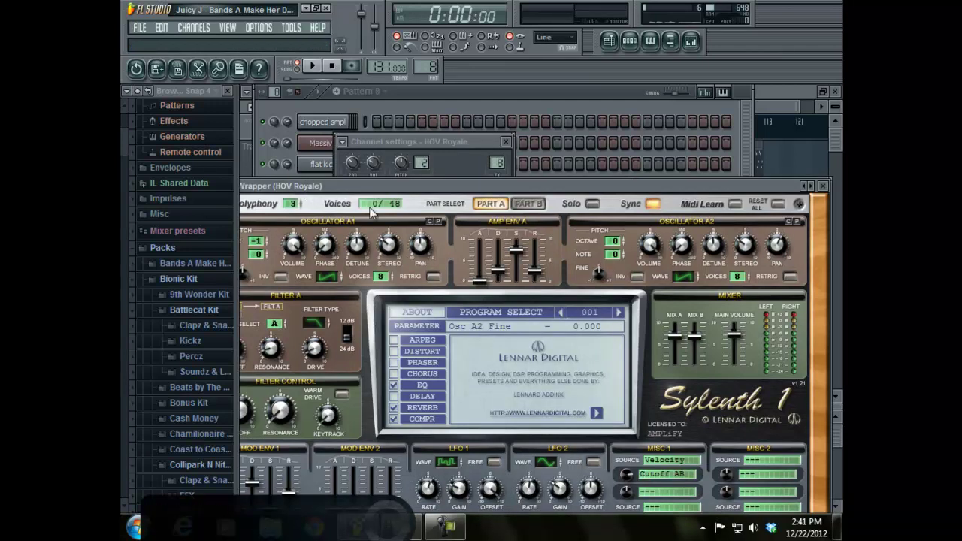
click(826, 187)
click(505, 141)
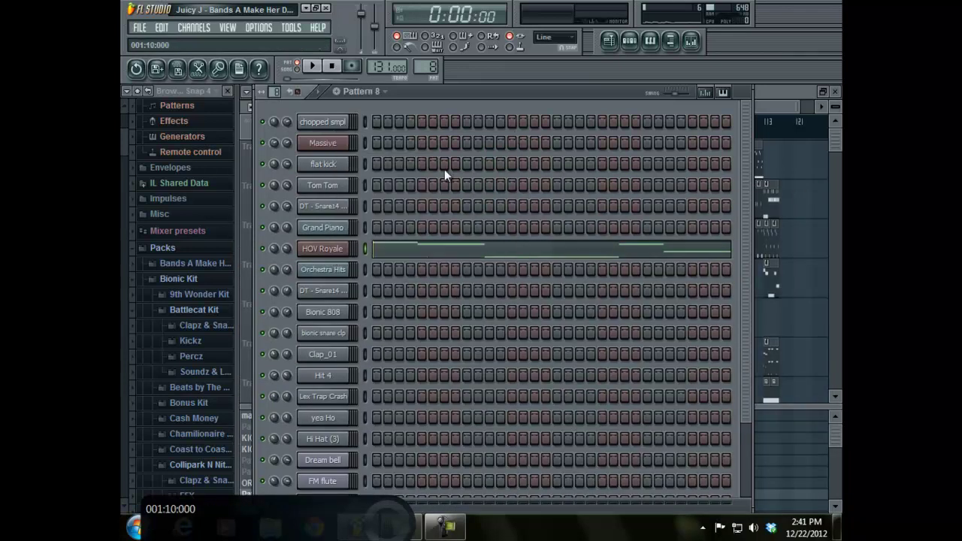
Play Pattern 8 to hear the HOV Royale melody, and stop playback
click(314, 68)
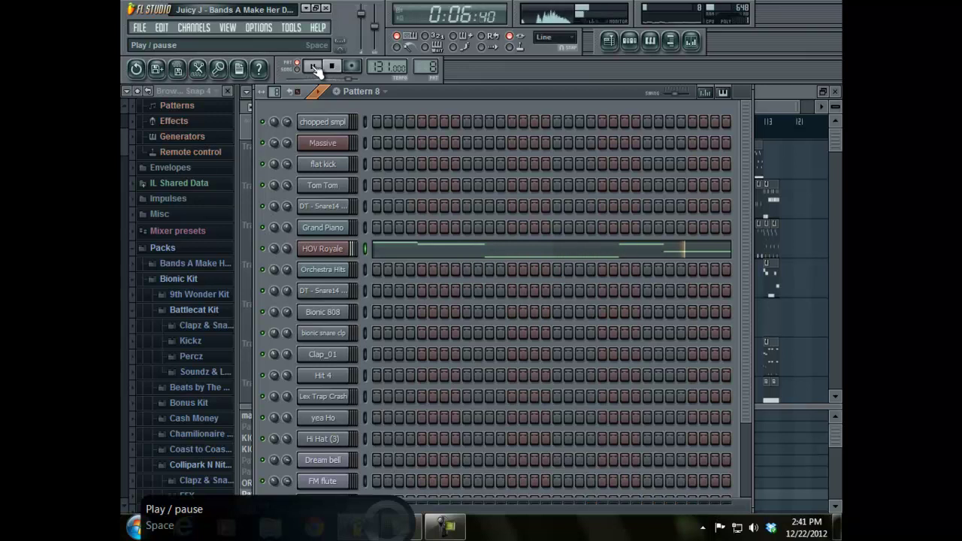
click(336, 66)
click(333, 67)
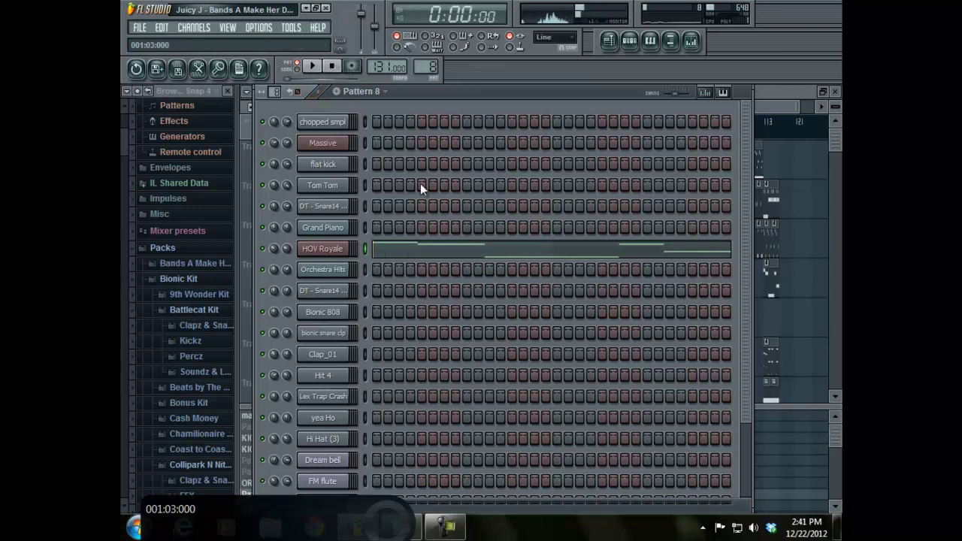
Examine the HOV Royale notes across both bars in the piano roll, play them briefly, and close the piano roll
click(507, 250)
drag(418, 105, 572, 108)
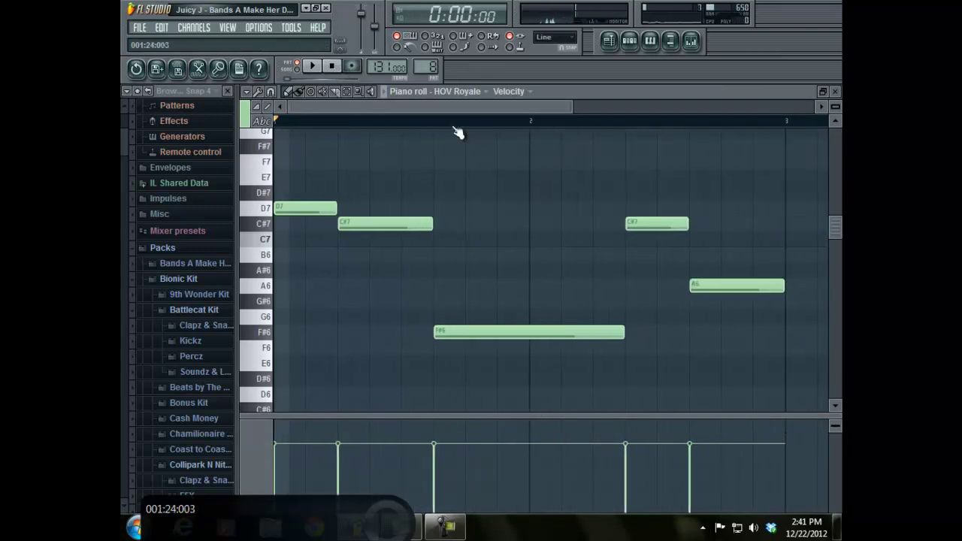
click(314, 67)
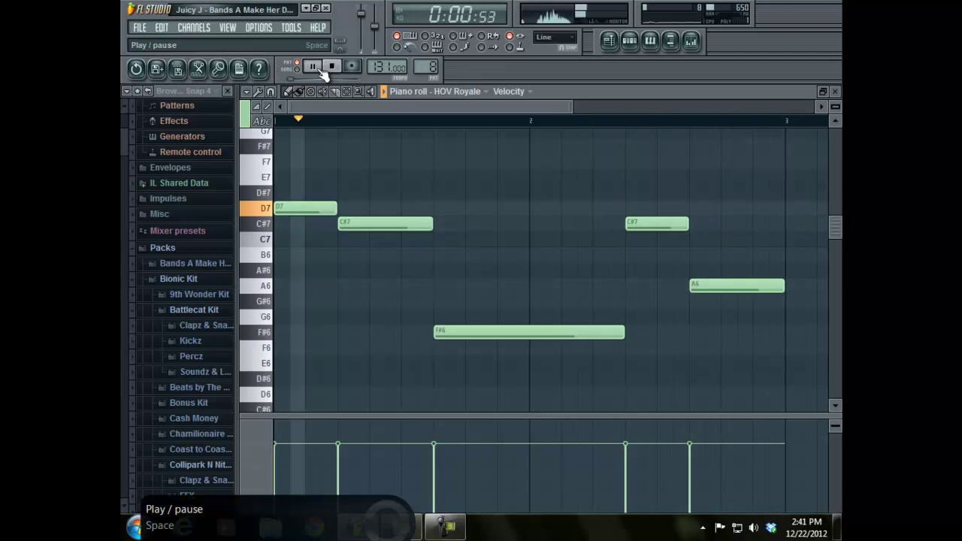
click(331, 67)
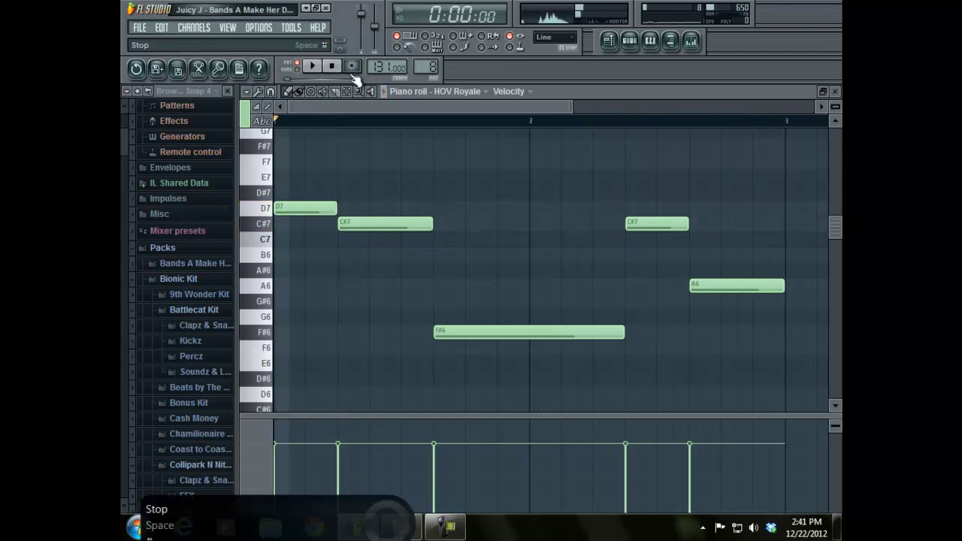
click(834, 91)
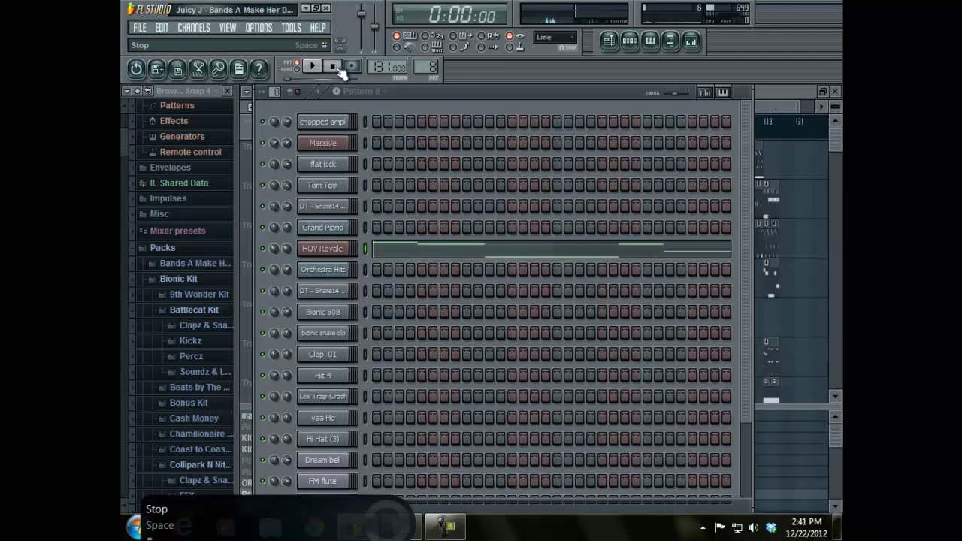
Switch to Pattern 9, play it while examining the Grand Piano notes in the piano roll, and close the piano roll
scroll(432, 67, up, 1)
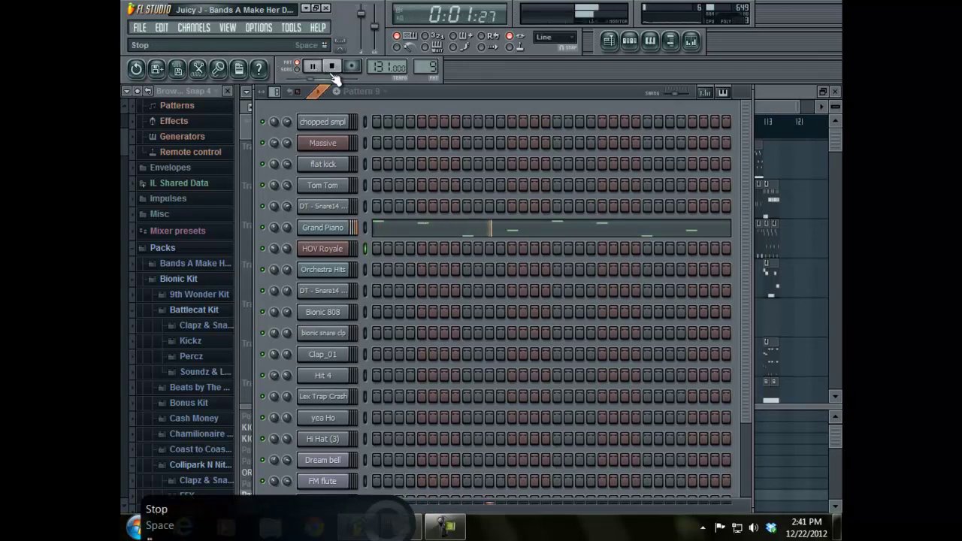
click(459, 230)
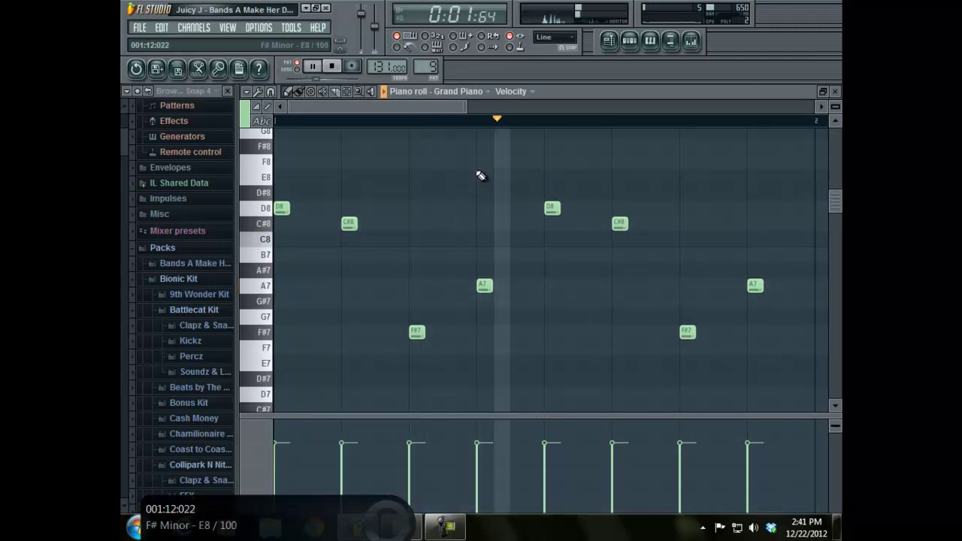
click(335, 67)
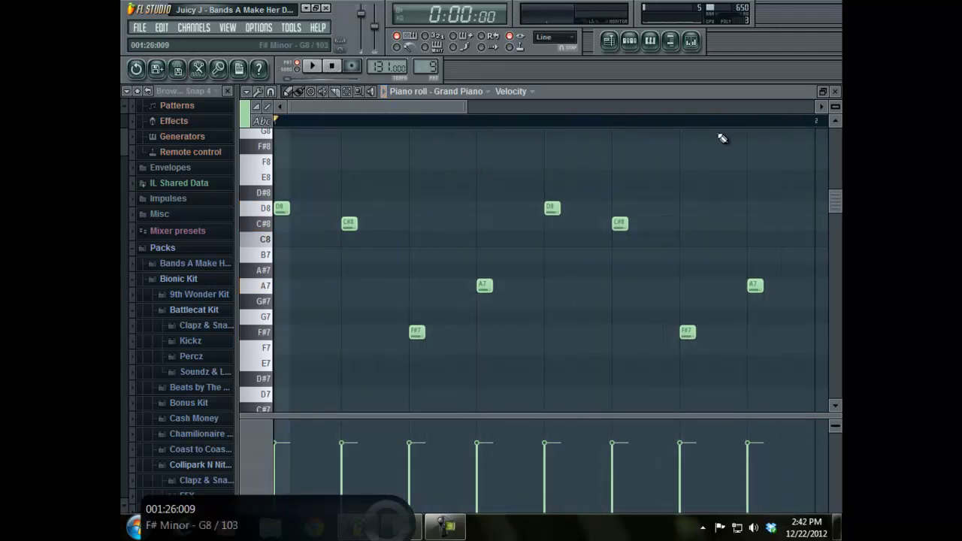
click(836, 93)
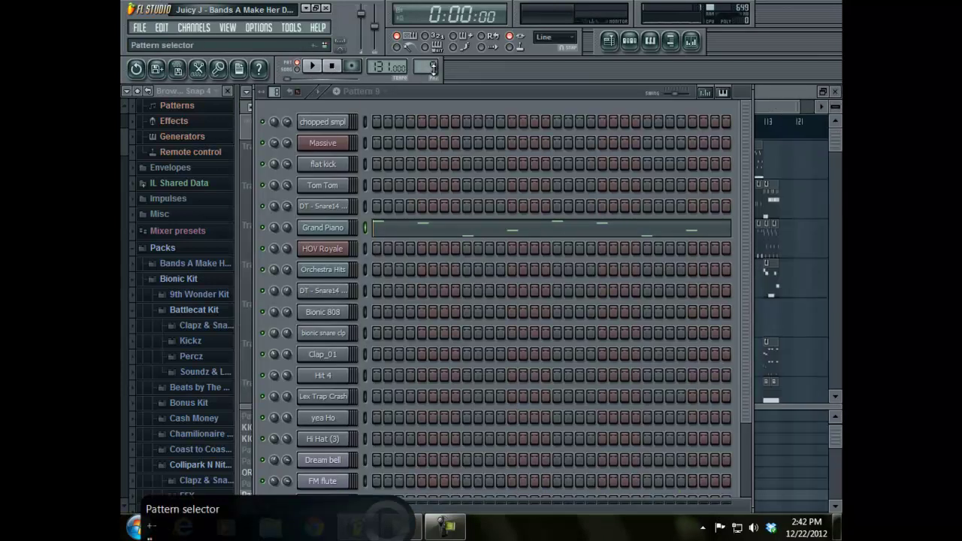
Switch to Pattern 10 and play its DT snare channel, with a brief look at the CLAP pattern before returning to Pattern 10
scroll(432, 67, up, 1)
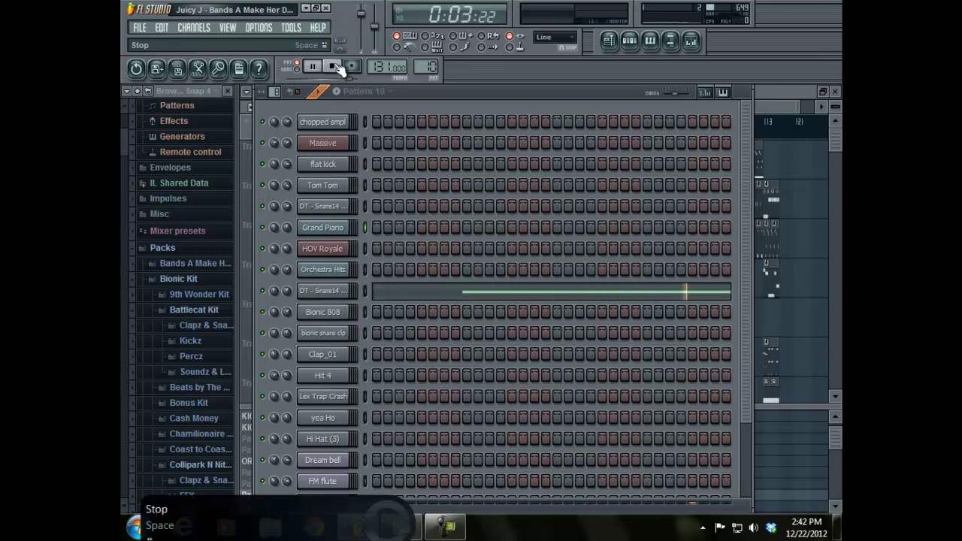
click(334, 68)
scroll(355, 91, up, 1)
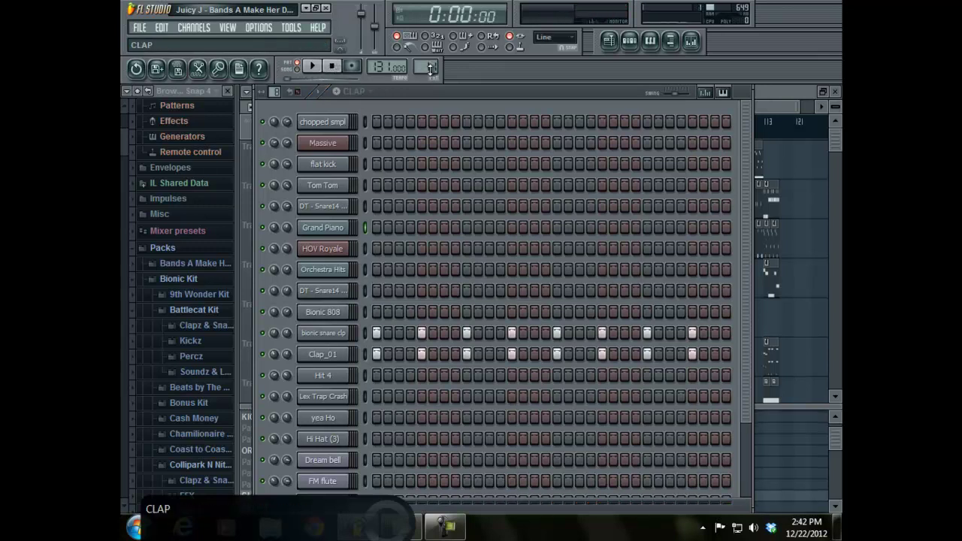
scroll(430, 67, down, 1)
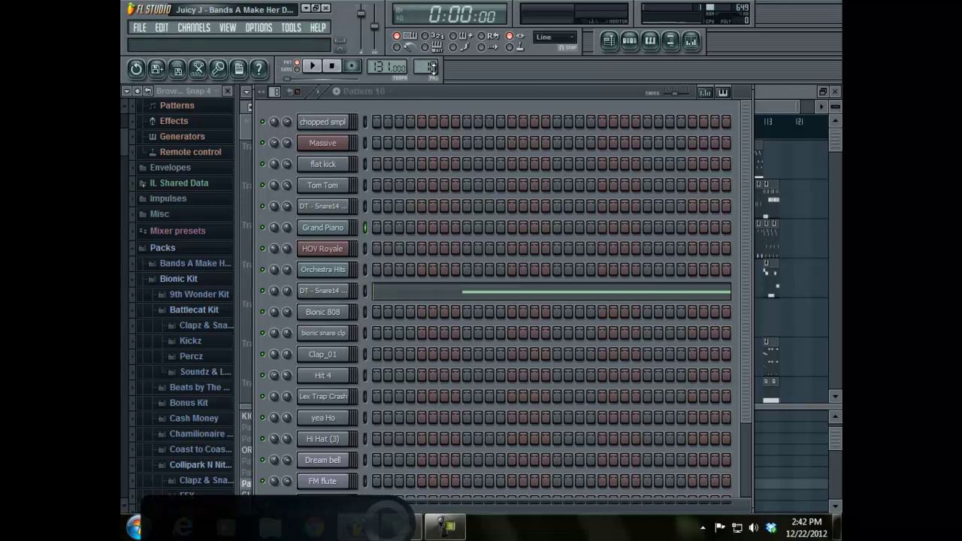
Switch to the CLAP pattern, play its bionic snare clp and Clap_01 hits, and stop playback
scroll(432, 68, up, 1)
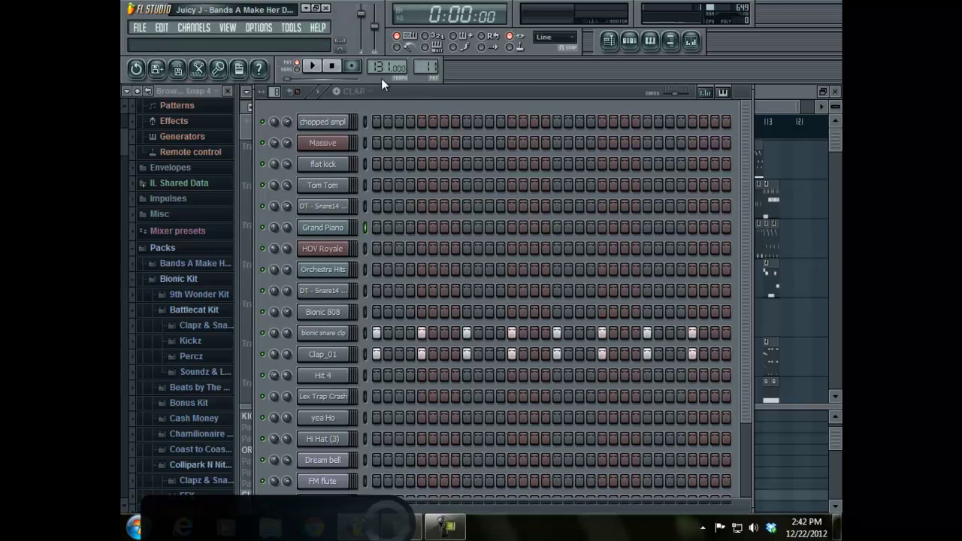
click(315, 66)
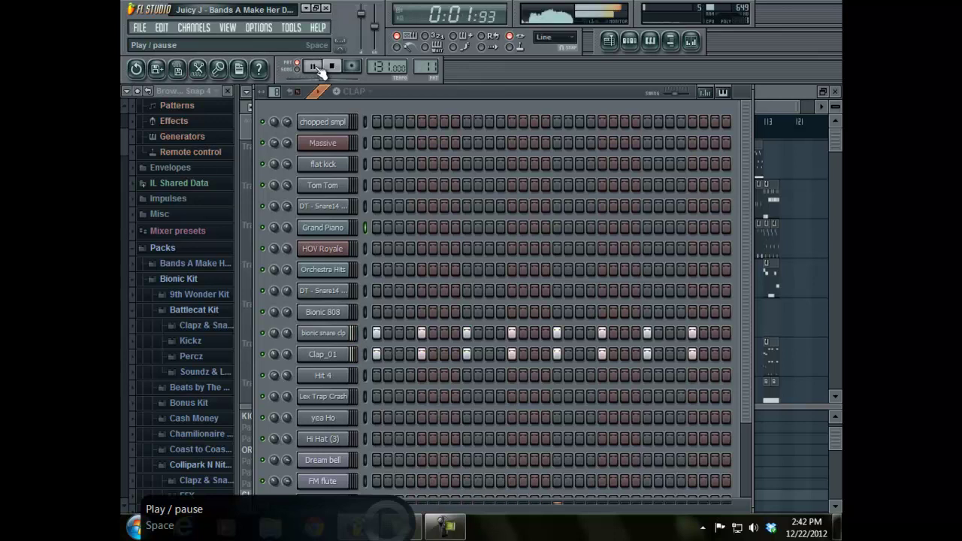
click(331, 66)
Play Pattern 12, examine the Hit 4 note in the piano roll, close the piano roll, and stop playback
scroll(421, 68, down, 1)
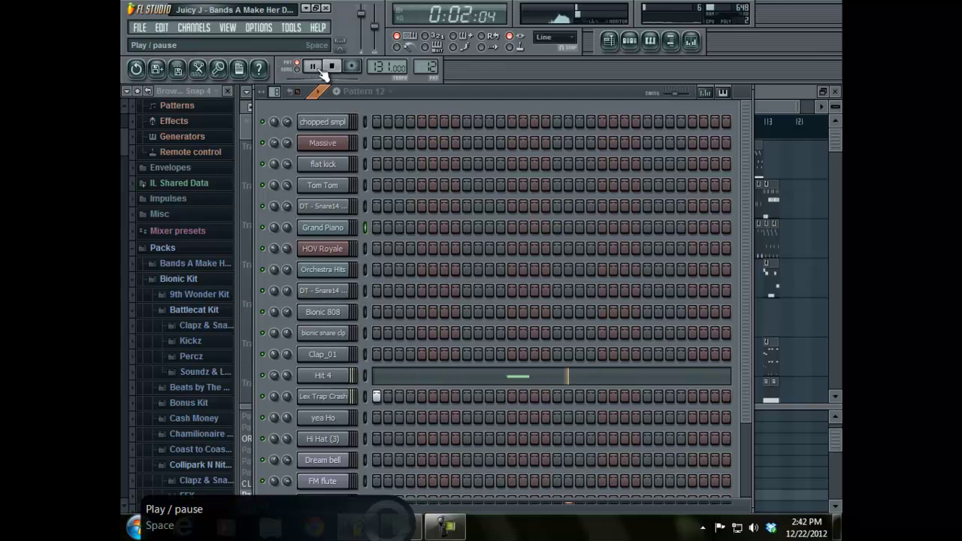
click(496, 378)
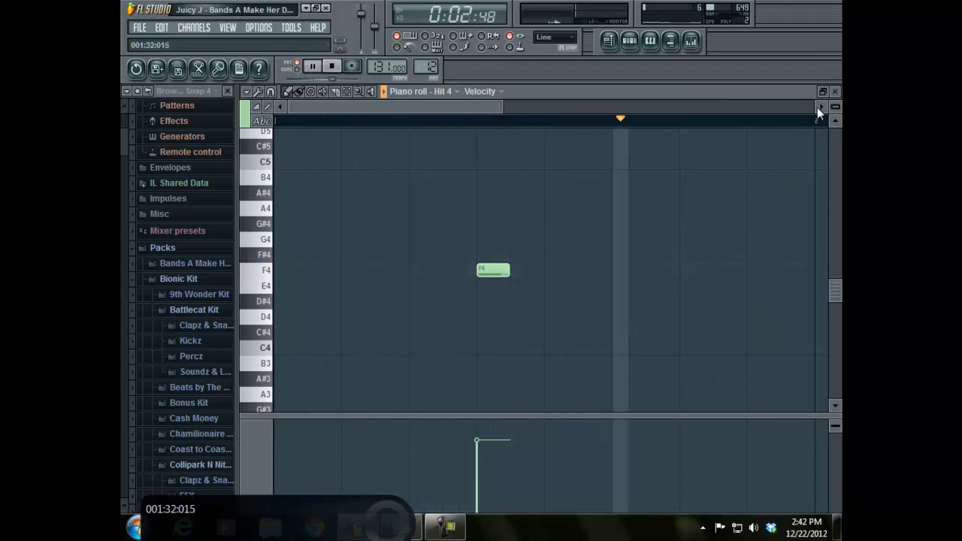
click(834, 91)
click(332, 66)
Switch to Pattern 14, play it while examining the Hi Hat (3) notes in the piano roll, close the piano roll, and stop playback
scroll(432, 66, up, 1)
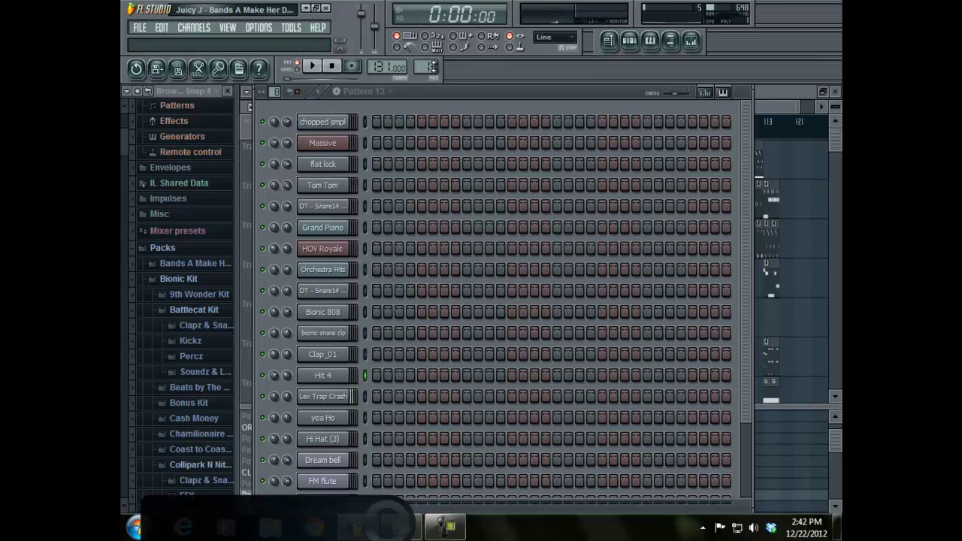
scroll(426, 68, up, 1)
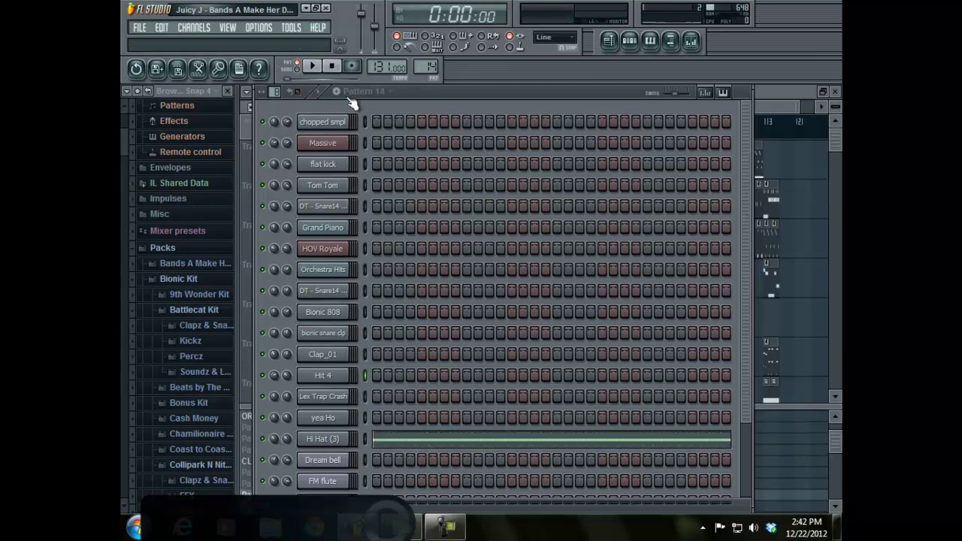
click(312, 66)
click(406, 443)
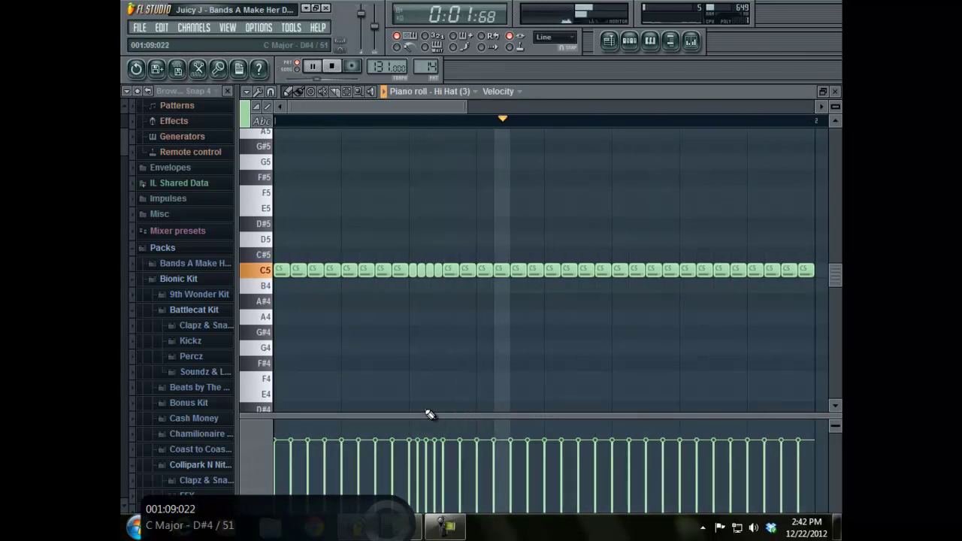
click(834, 91)
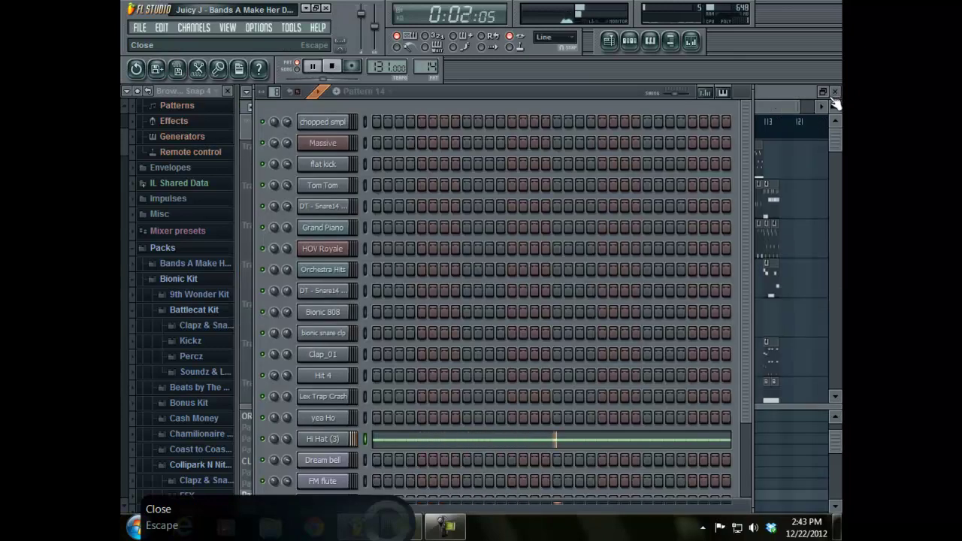
click(333, 67)
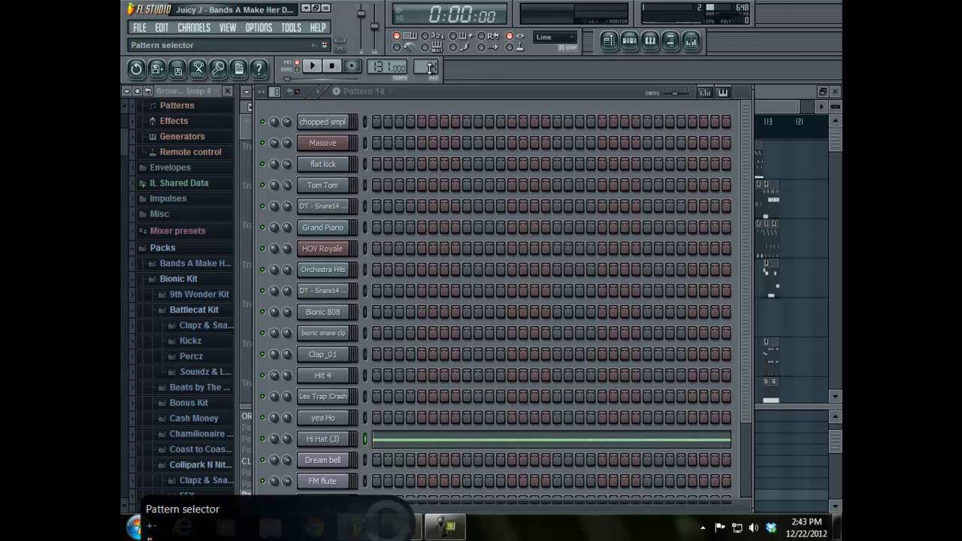
Switch to Pattern 15, play it to hear the yea Ho sample, and stop playback
scroll(430, 68, up, 1)
click(314, 66)
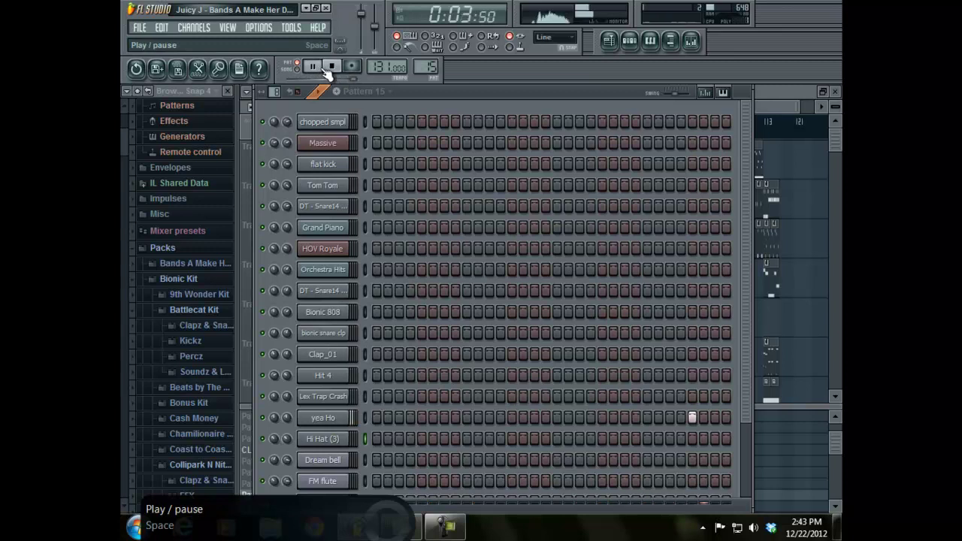
click(331, 68)
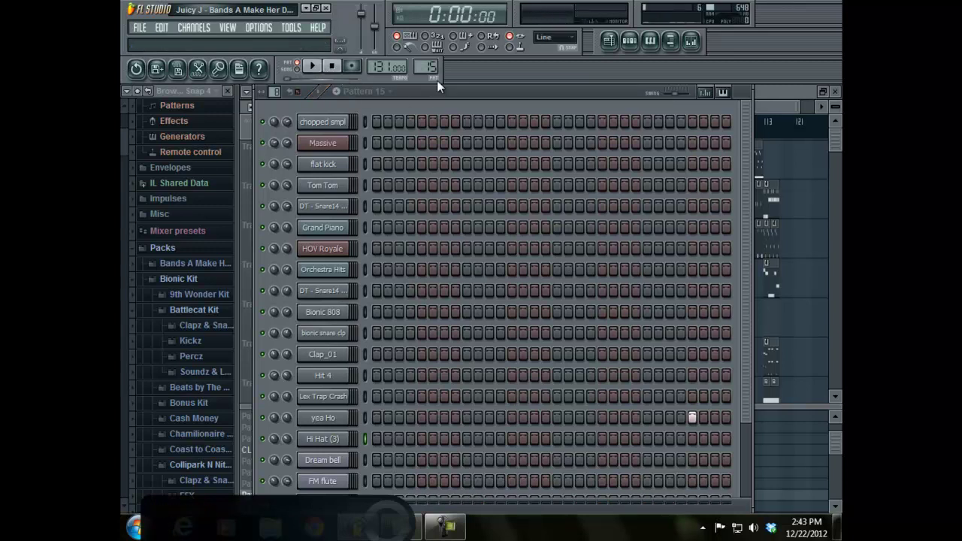
Switch to Pattern 16 and hide the step sequencer to show the full playlist arrangement
scroll(429, 68, up, 1)
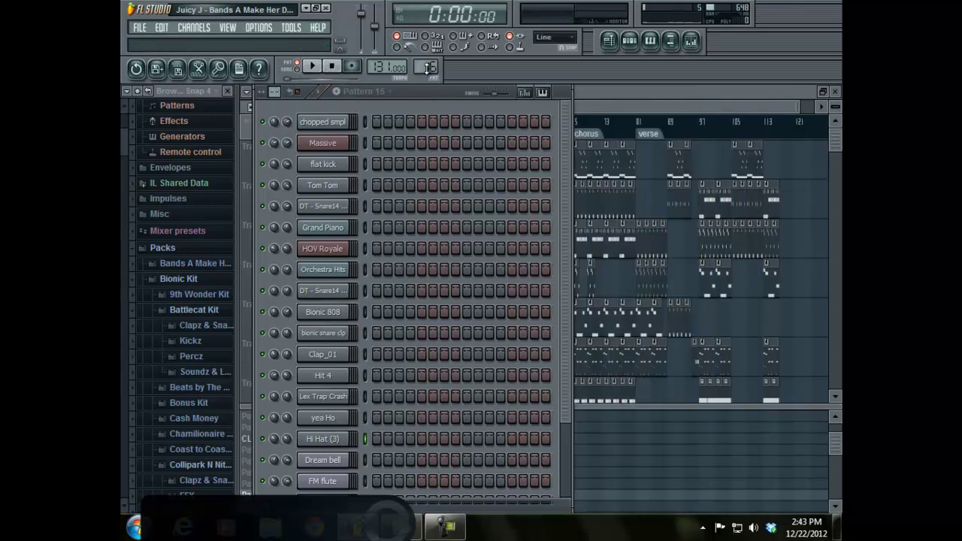
drag(563, 182, 583, 134)
click(585, 88)
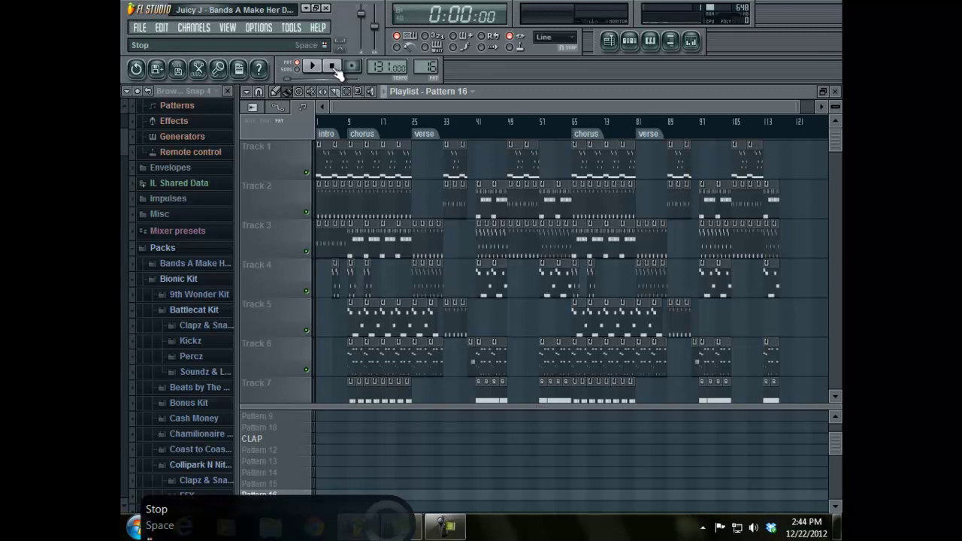
Play the full arrangement in song mode and apply the macro that switches smart disable for all plugins
click(297, 69)
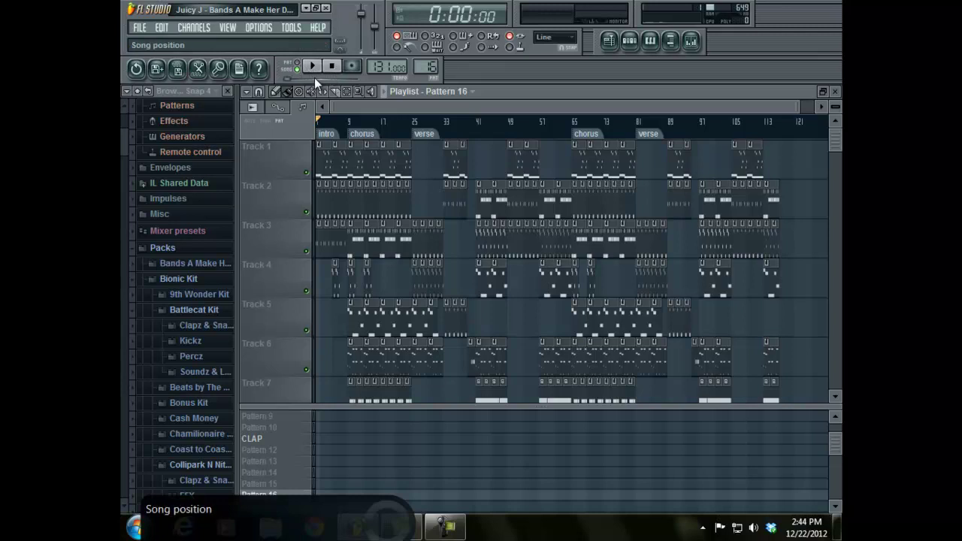
click(312, 73)
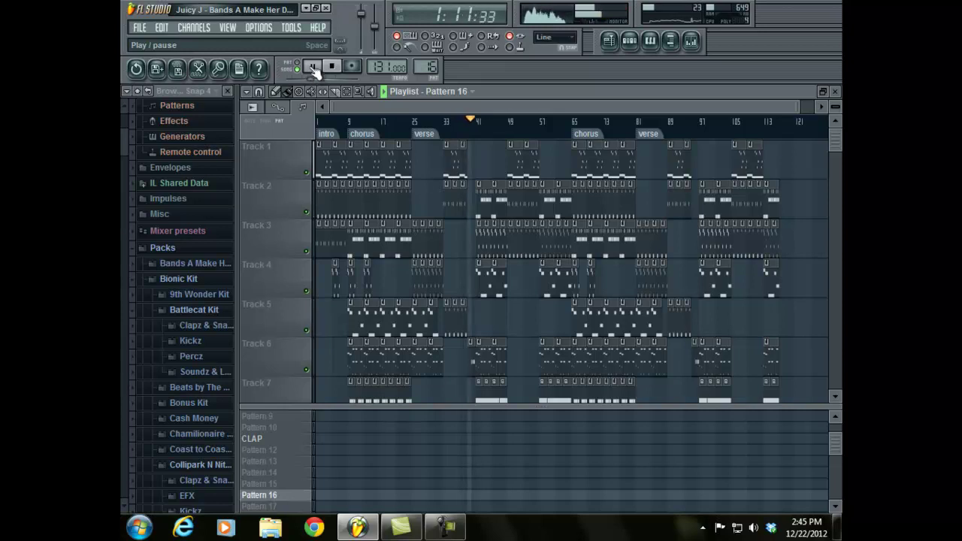
click(290, 28)
mouse_move(337, 69)
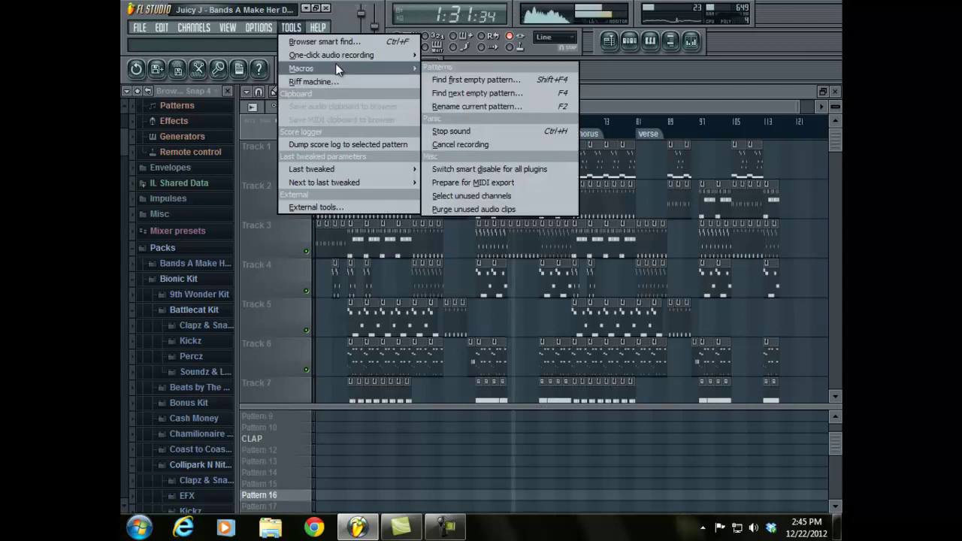
click(483, 168)
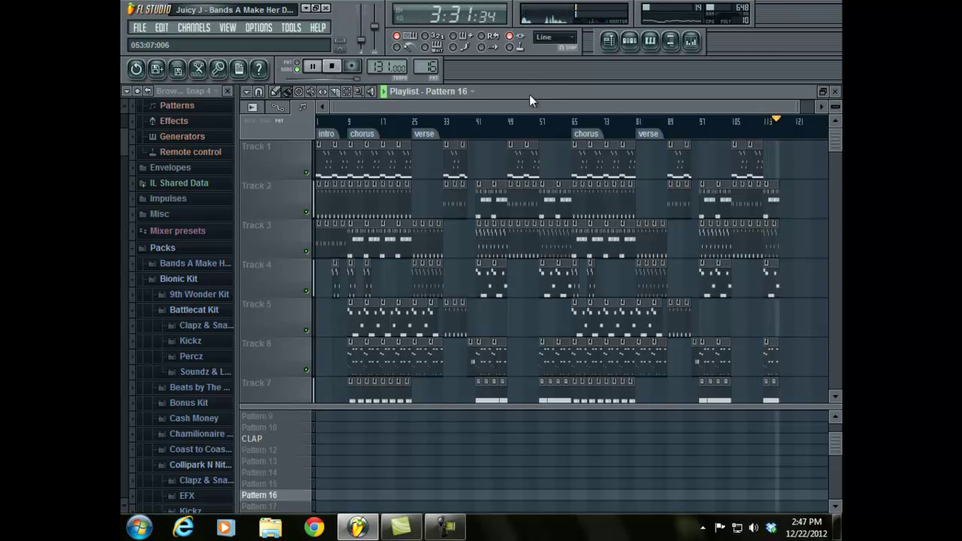
Stop the song and close the program, saving the changes to Juicy J - Bands A Make Her Dance.flp
click(339, 69)
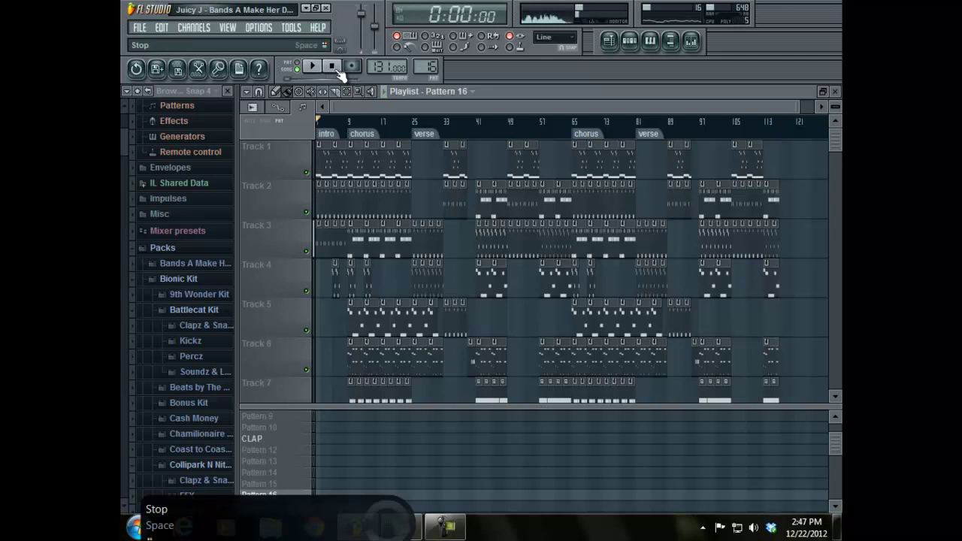
click(332, 15)
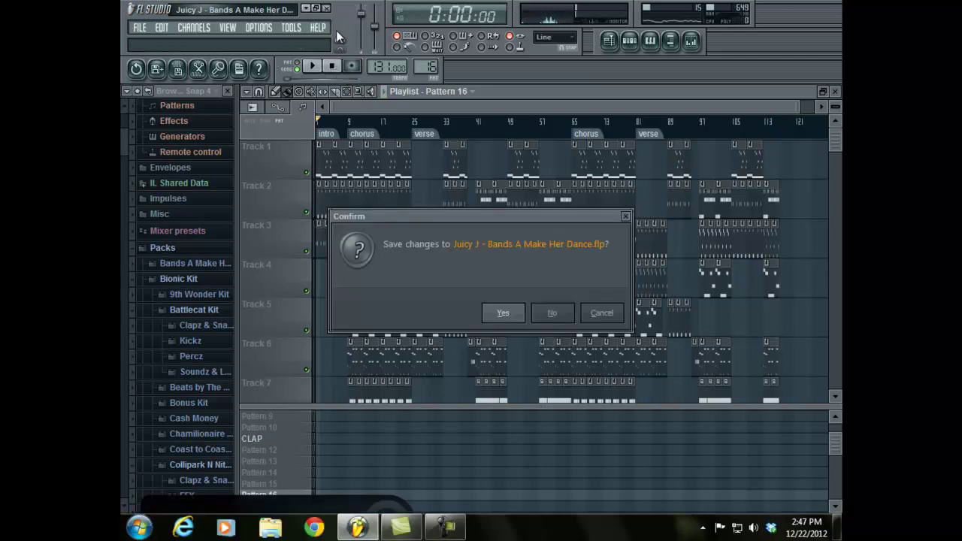
click(517, 320)
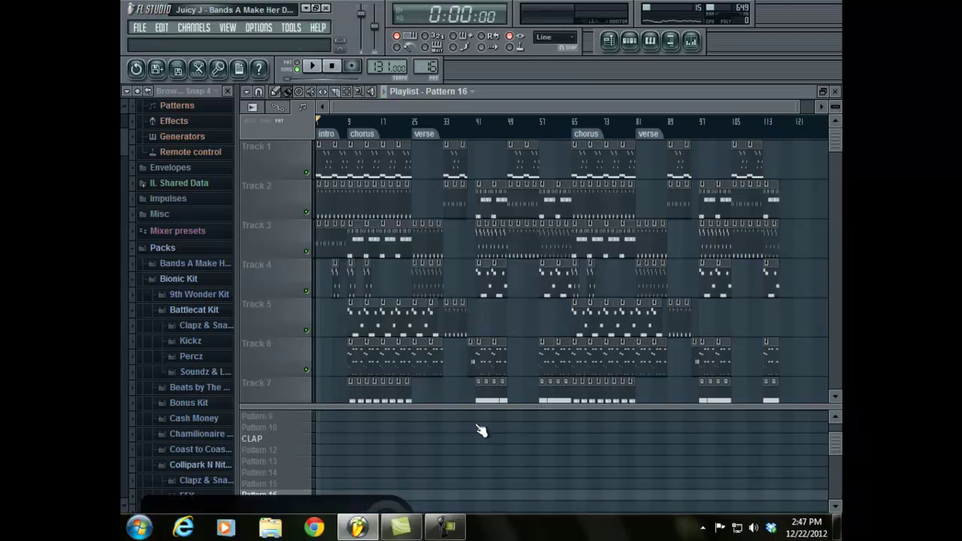
click(445, 527)
click(813, 460)
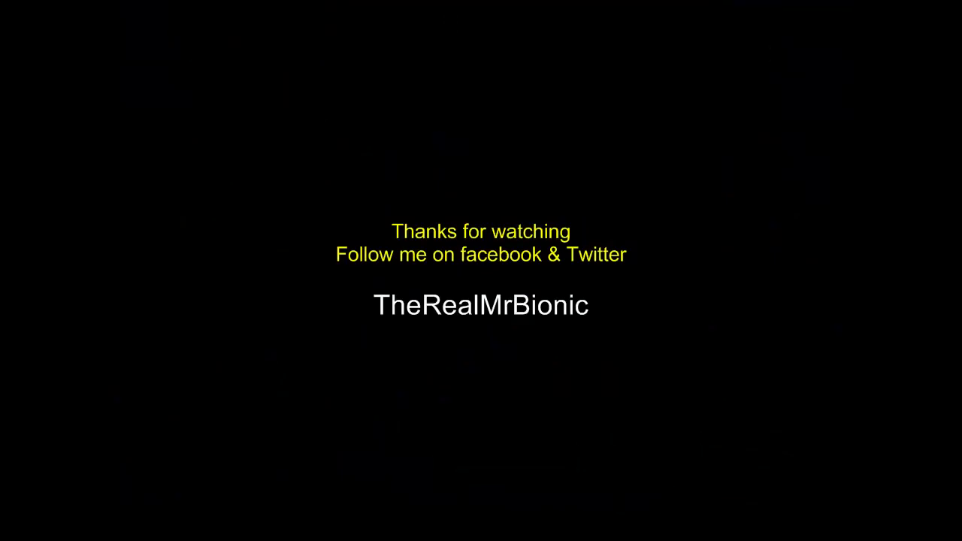